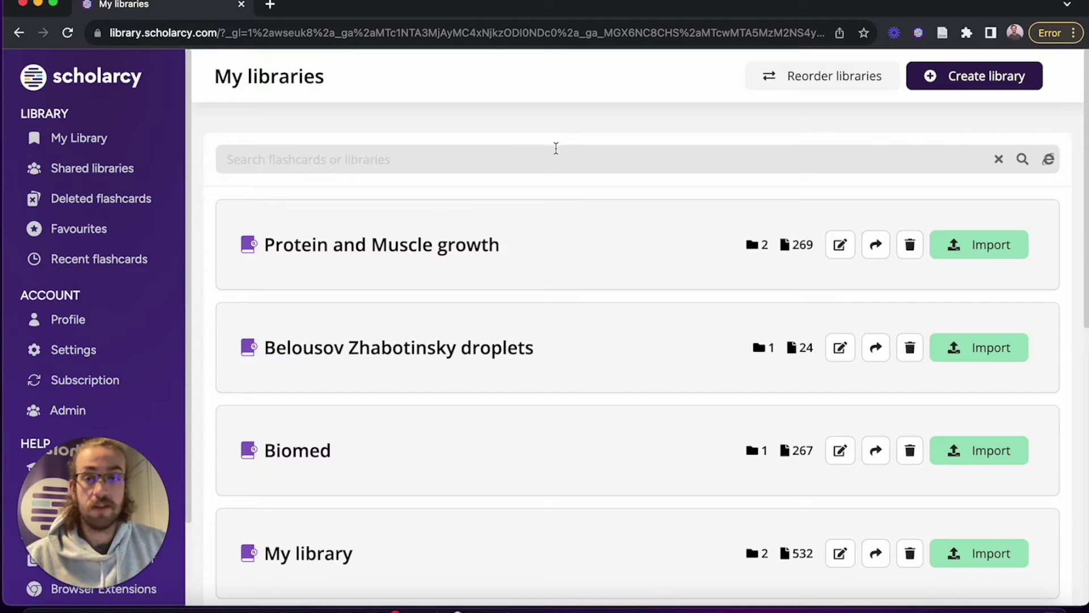
{"action": "left_click", "coordinate": [99, 350]}
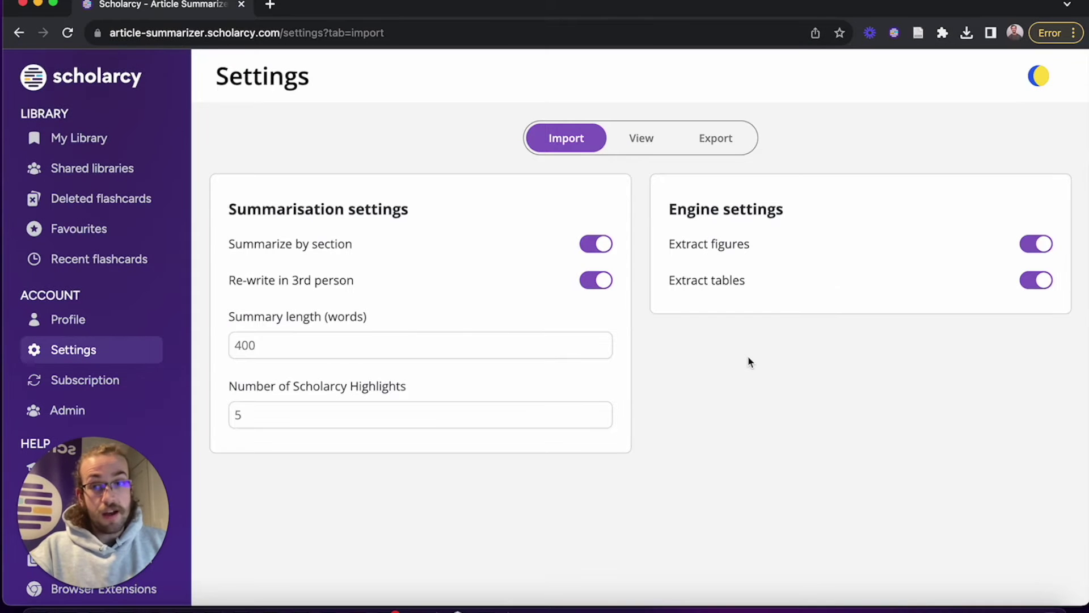
{"action": "left_click", "coordinate": [646, 147]}
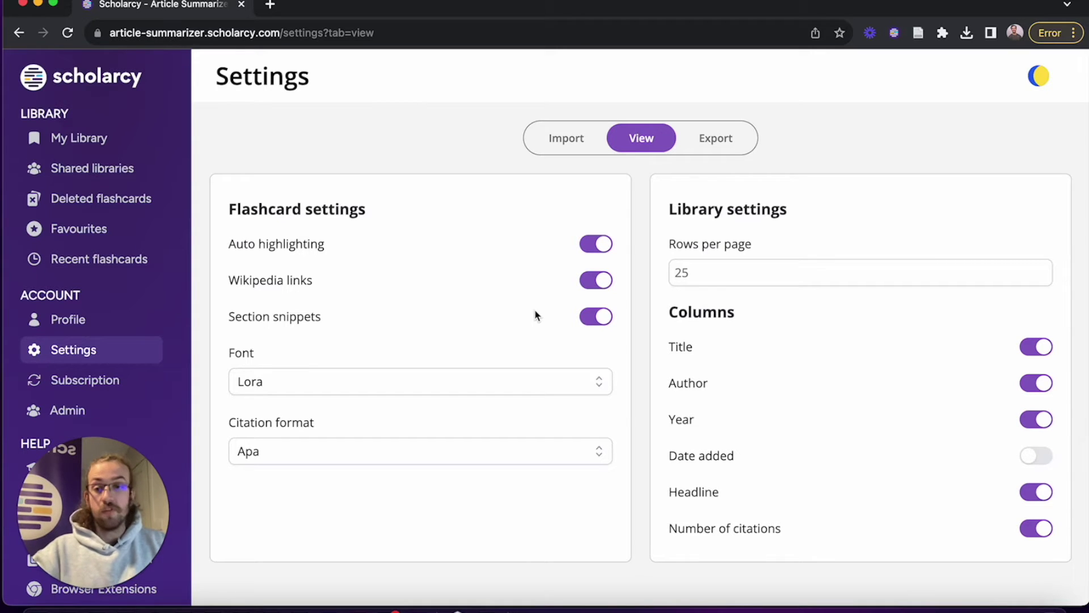
- Browse the flashcard Font and Citation format lists, keeping Lora and APA
{"action": "left_click", "coordinate": [384, 384]}
{"action": "scroll", "coordinate": [380, 435], "scroll_direction": "down", "scroll_amount": 1}
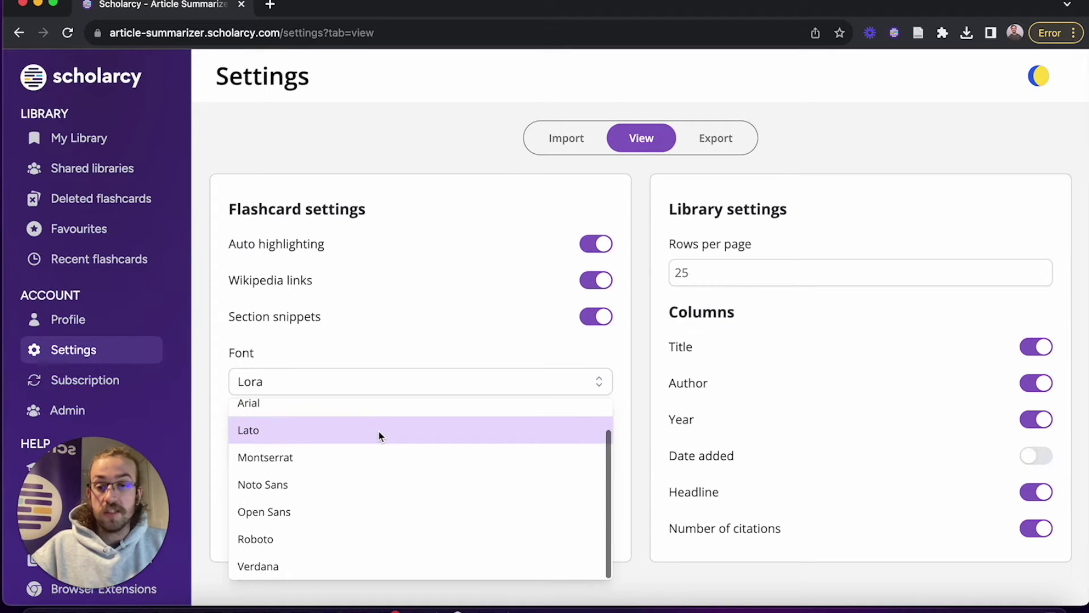
{"action": "scroll", "coordinate": [379, 435], "scroll_direction": "up", "scroll_amount": 1}
{"action": "left_click", "coordinate": [387, 353]}
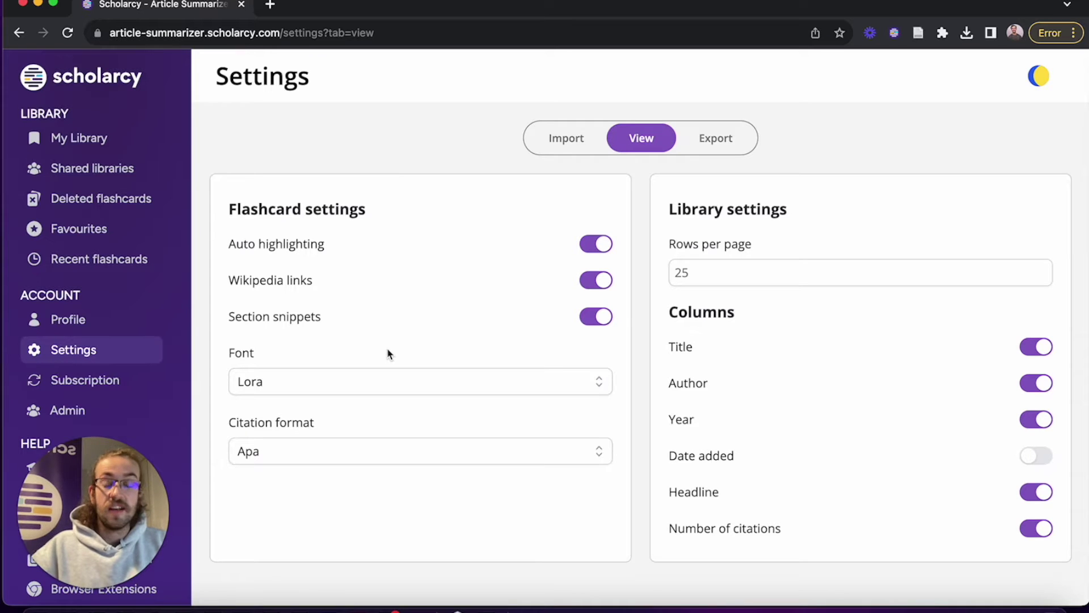
{"action": "left_click", "coordinate": [348, 450]}
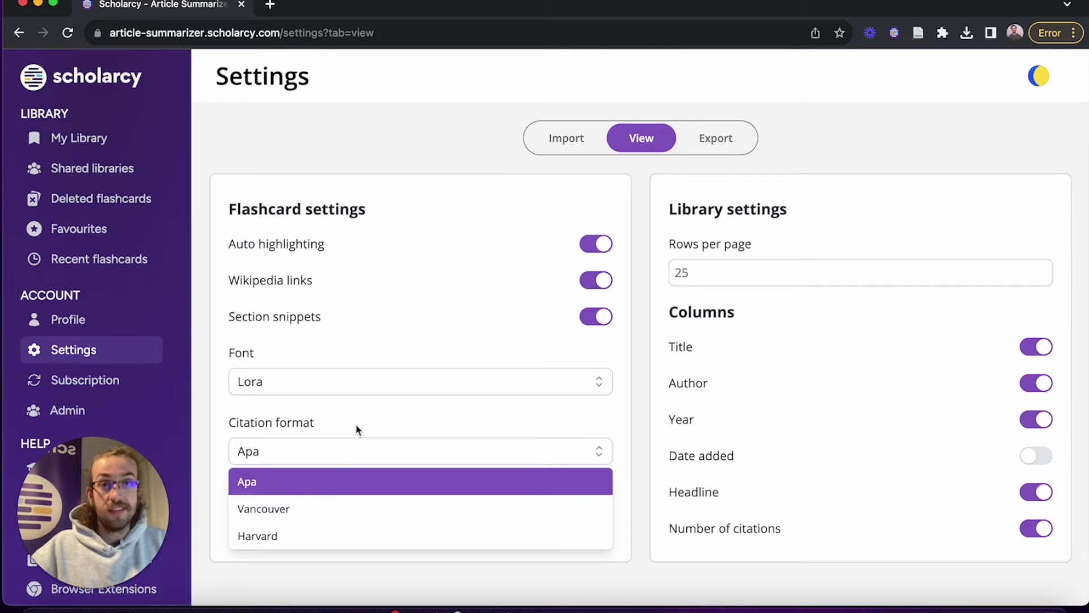
{"action": "left_click", "coordinate": [358, 430]}
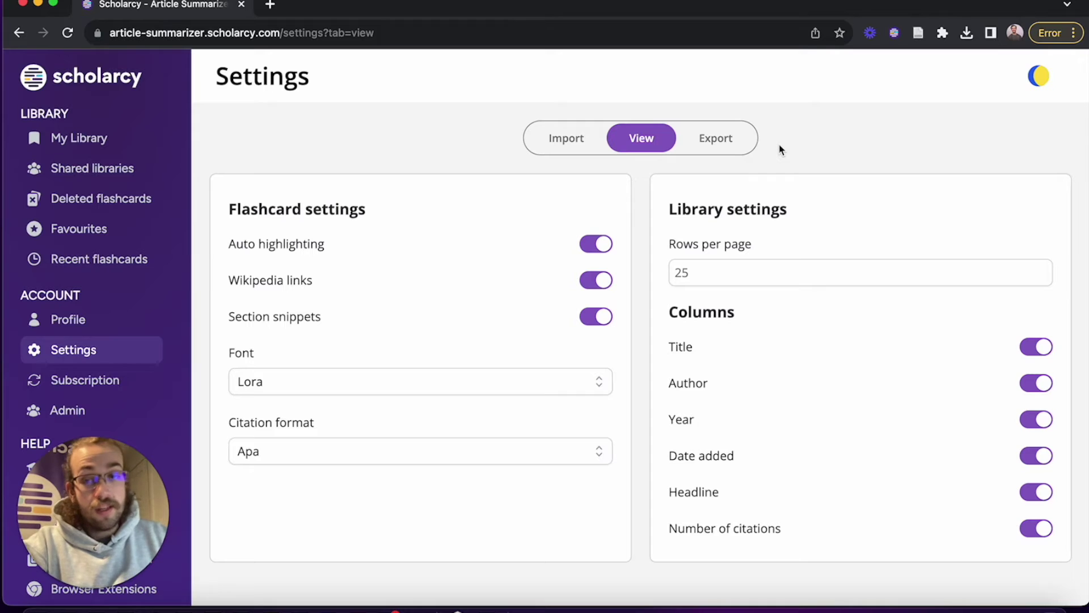
- Review the Export settings, leaving Abstract included and citation format APA, and check the default formats
{"action": "left_click", "coordinate": [726, 149]}
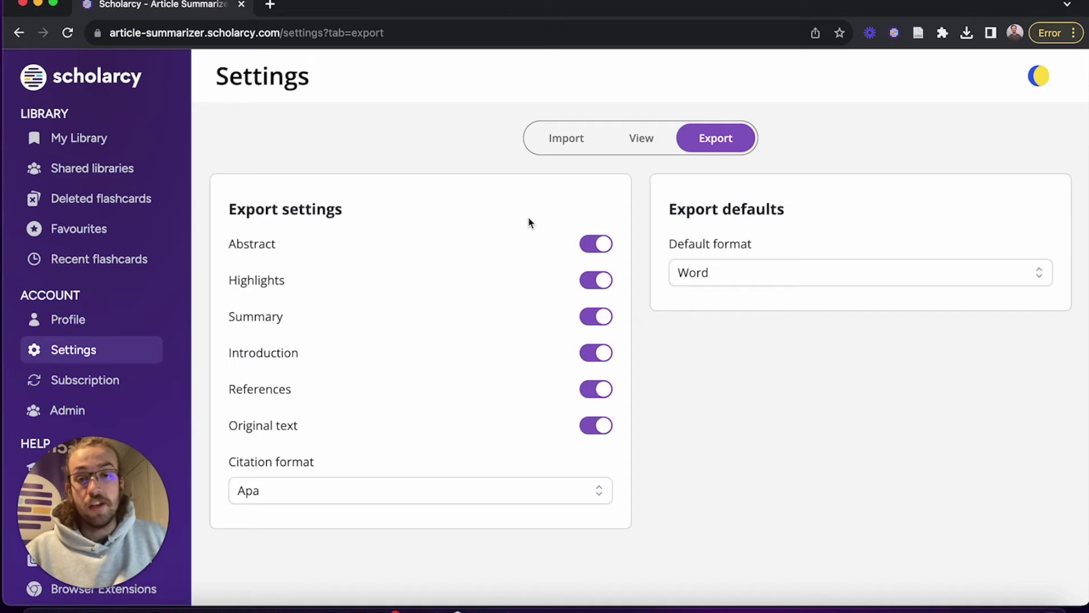
{"action": "left_click", "coordinate": [596, 245]}
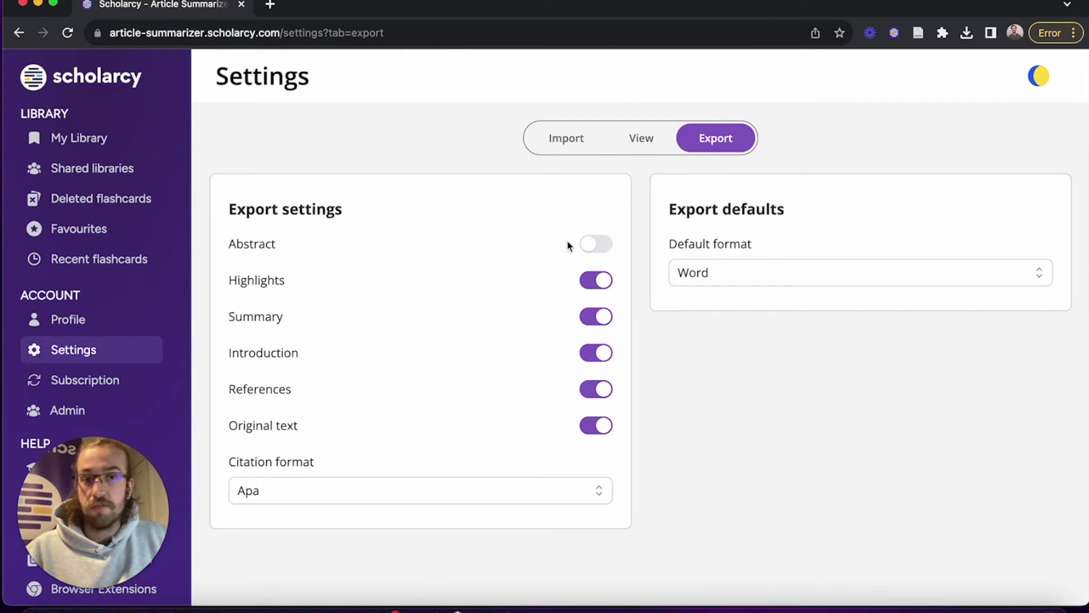
{"action": "left_click", "coordinate": [591, 251]}
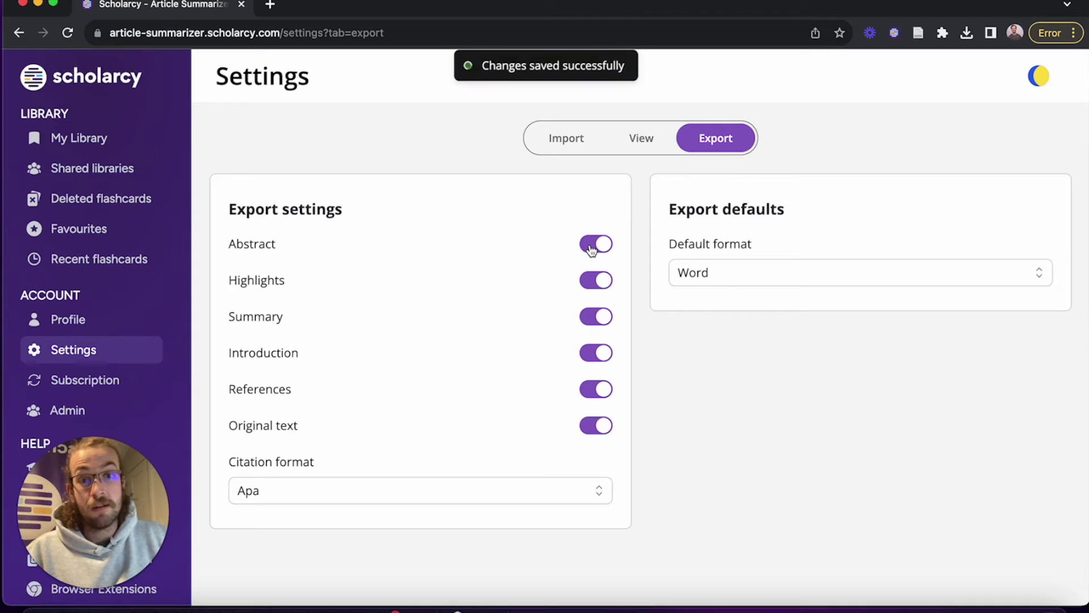
{"action": "left_click", "coordinate": [415, 489]}
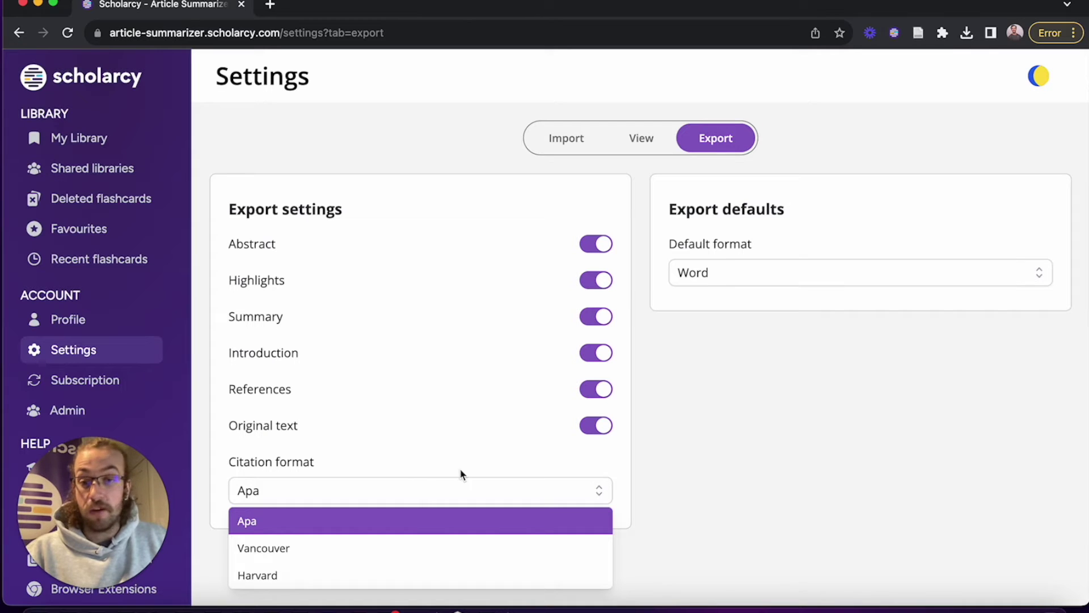
{"action": "left_click", "coordinate": [683, 456]}
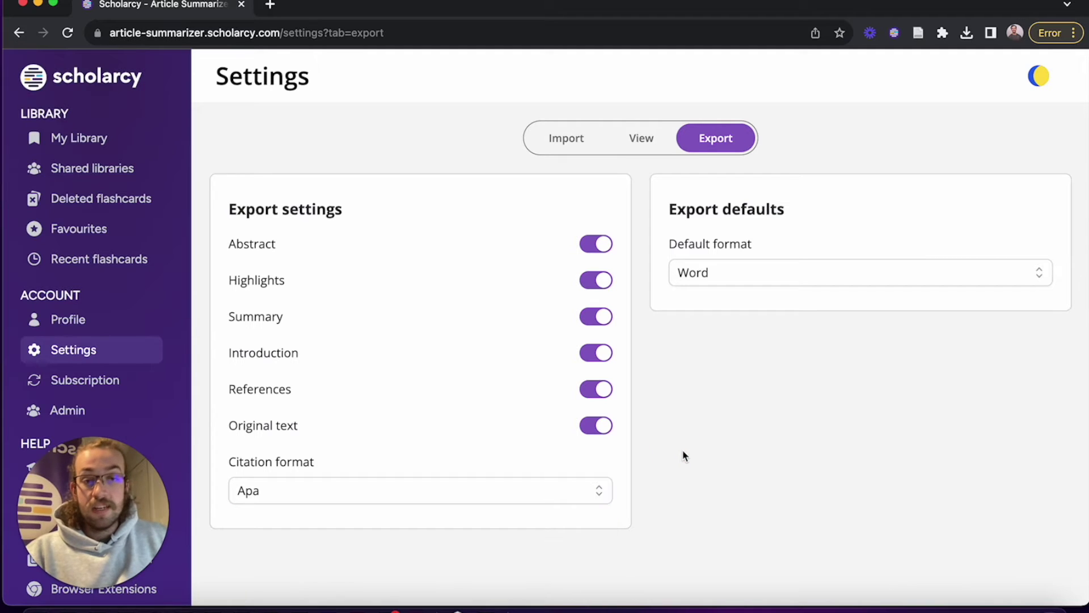
{"action": "left_click", "coordinate": [729, 280]}
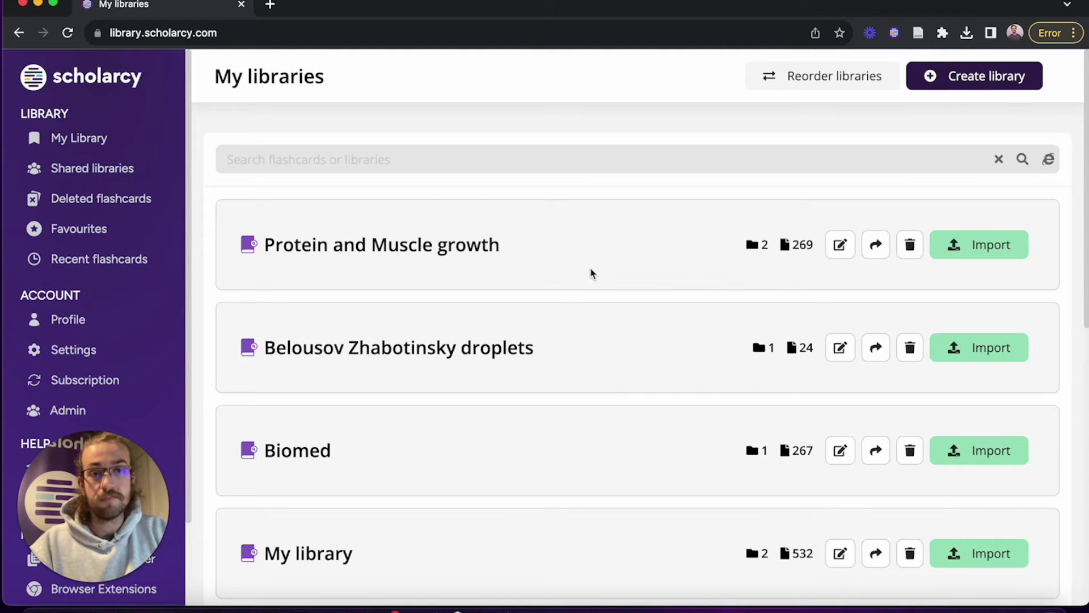
- Create a new library named 'Biochemistry'
{"action": "scroll", "coordinate": [939, 77], "scroll_direction": "down", "scroll_amount": 1}
{"action": "left_click", "coordinate": [941, 78]}
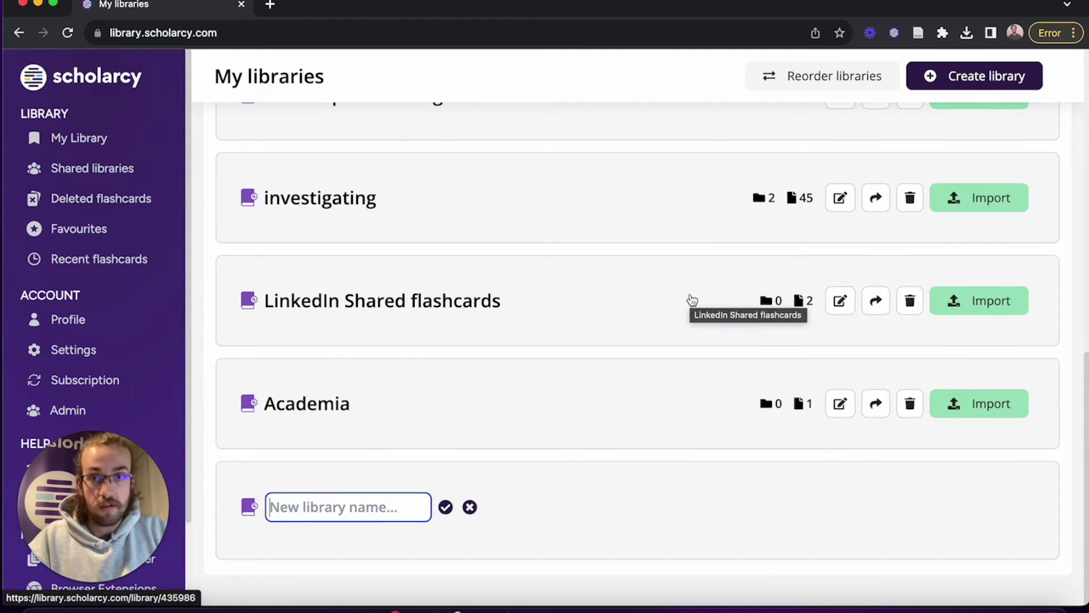
{"action": "type", "text": "Biochemistry"}
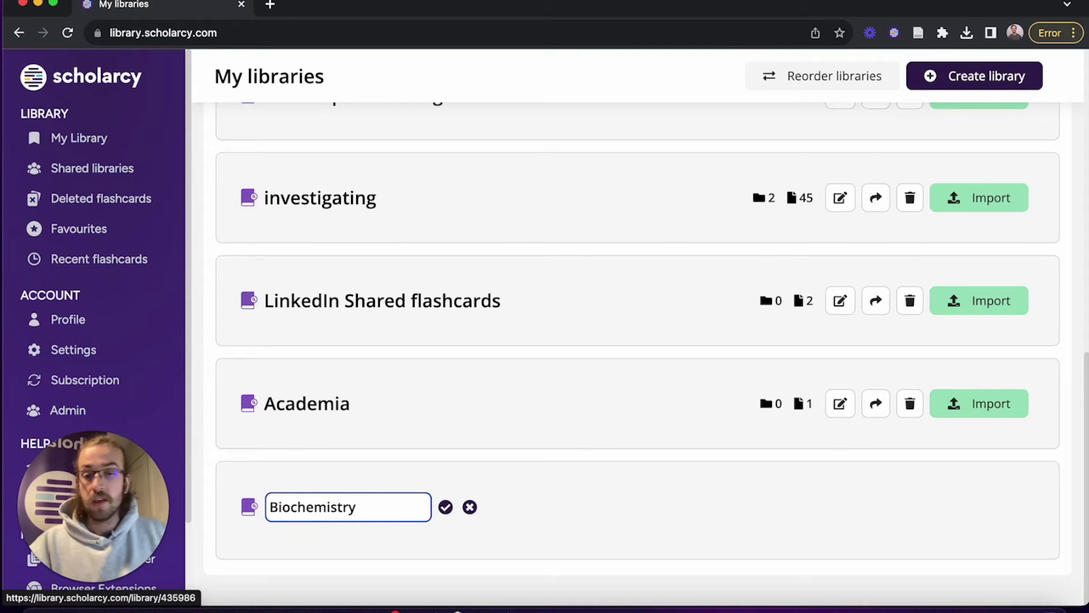
{"action": "left_click", "coordinate": [447, 508]}
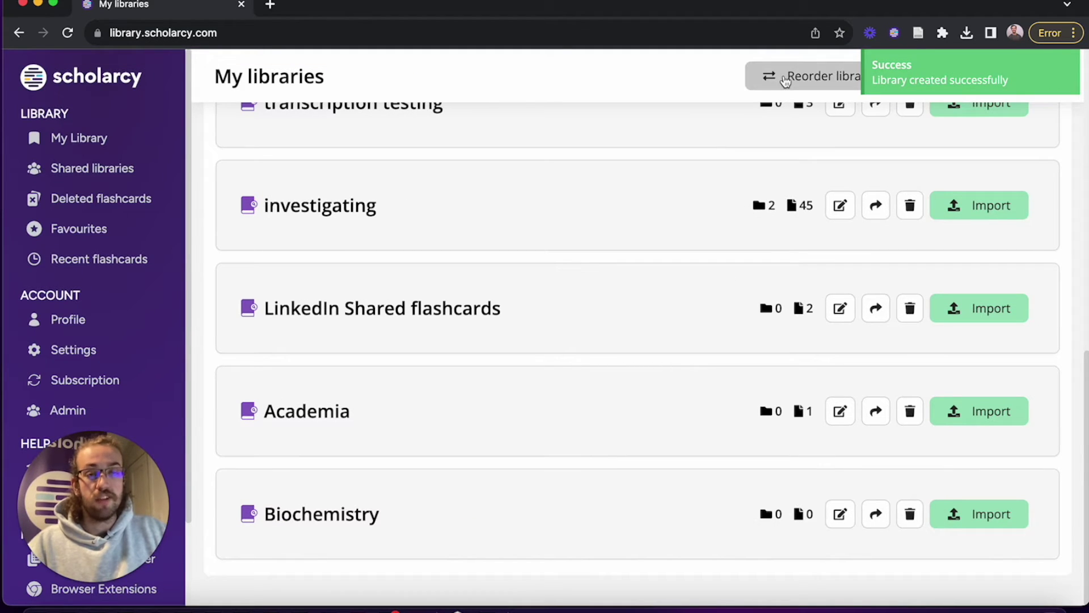
- Reorder the libraries, moving Biochemistry up above investigating, and save the new order
{"action": "left_click", "coordinate": [786, 81]}
{"action": "left_click_drag", "start_coordinate": [526, 497], "coordinate": [508, 191]}
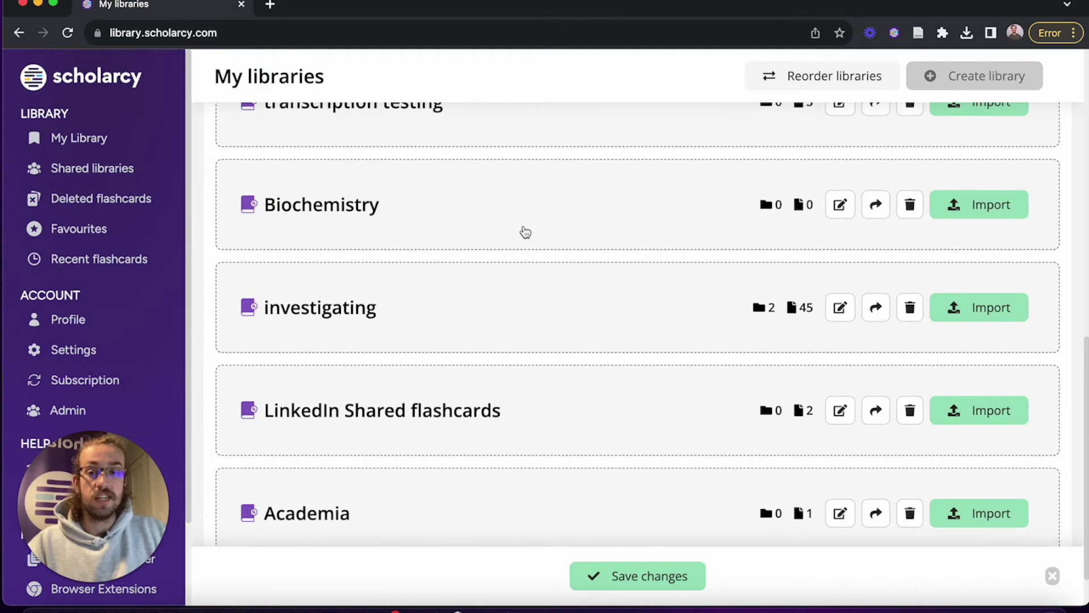
{"action": "left_click", "coordinate": [630, 584]}
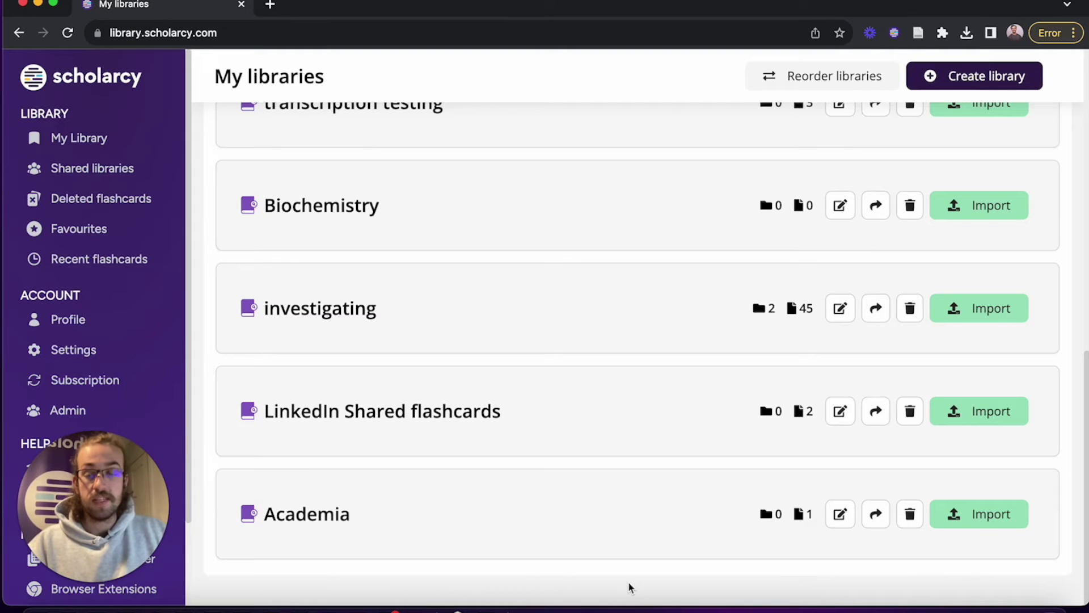
{"action": "scroll", "coordinate": [591, 328], "scroll_direction": "up", "scroll_amount": 15}
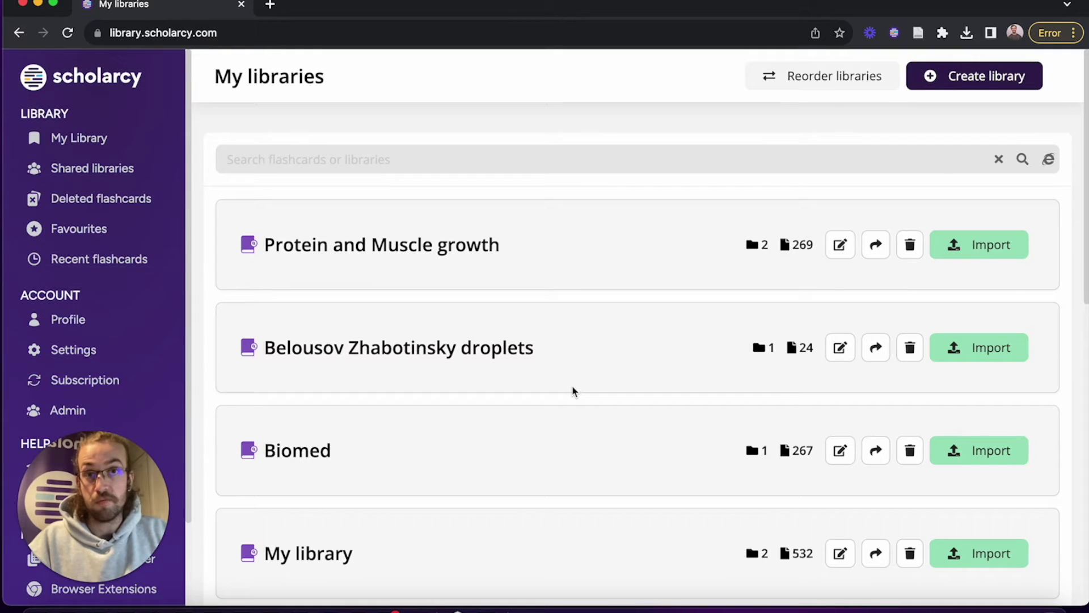
{"action": "scroll", "coordinate": [573, 390], "scroll_direction": "down", "scroll_amount": 6}
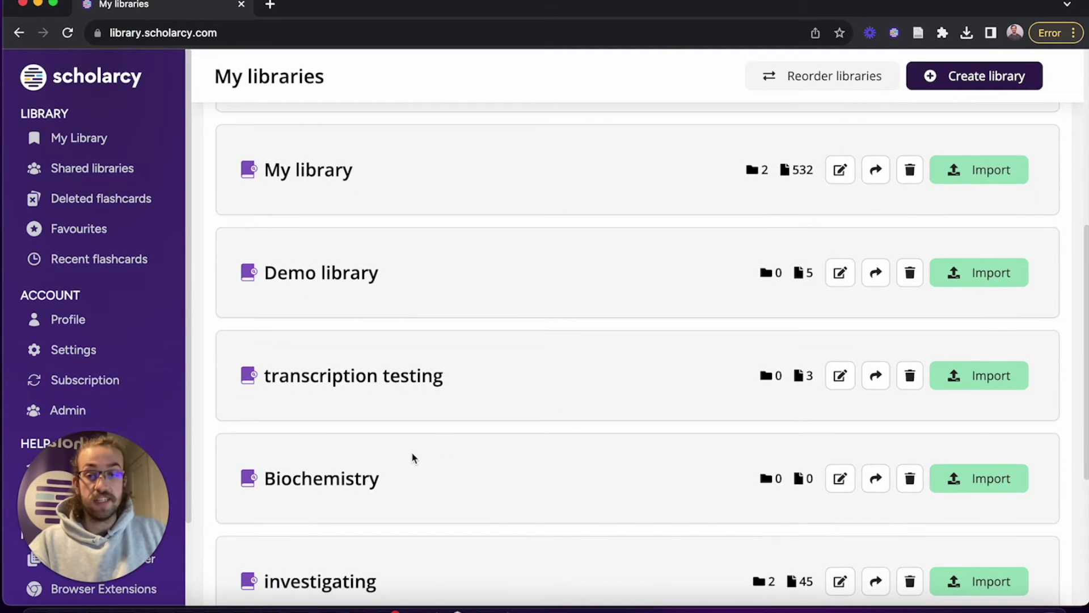
- In the Biochemistry library, create a folder named 'Sub folder'
{"action": "left_click", "coordinate": [360, 494]}
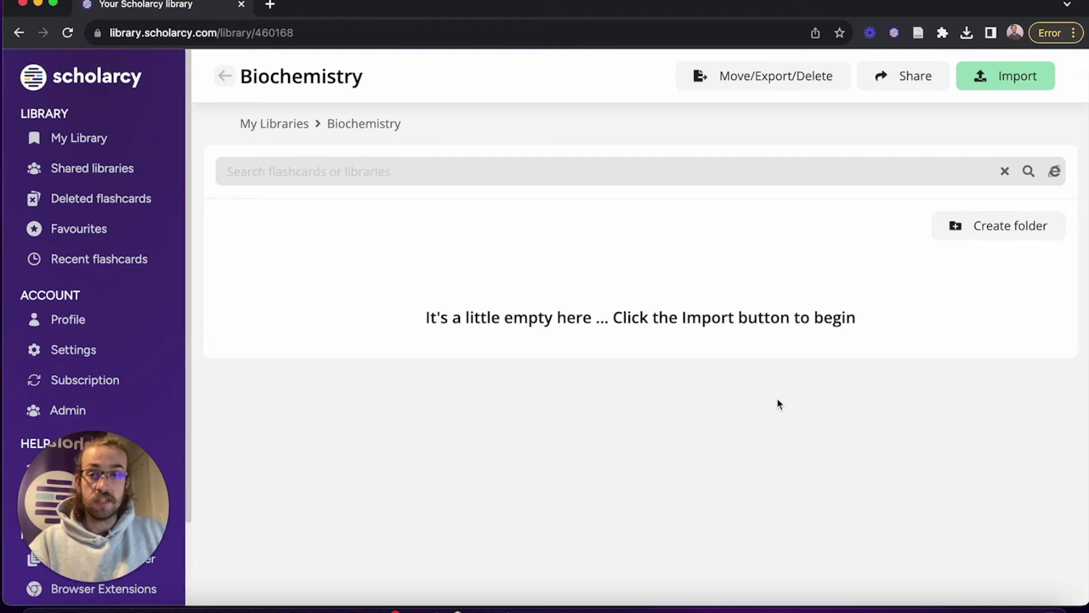
{"action": "left_click", "coordinate": [1002, 227]}
{"action": "type", "text": "Su"}
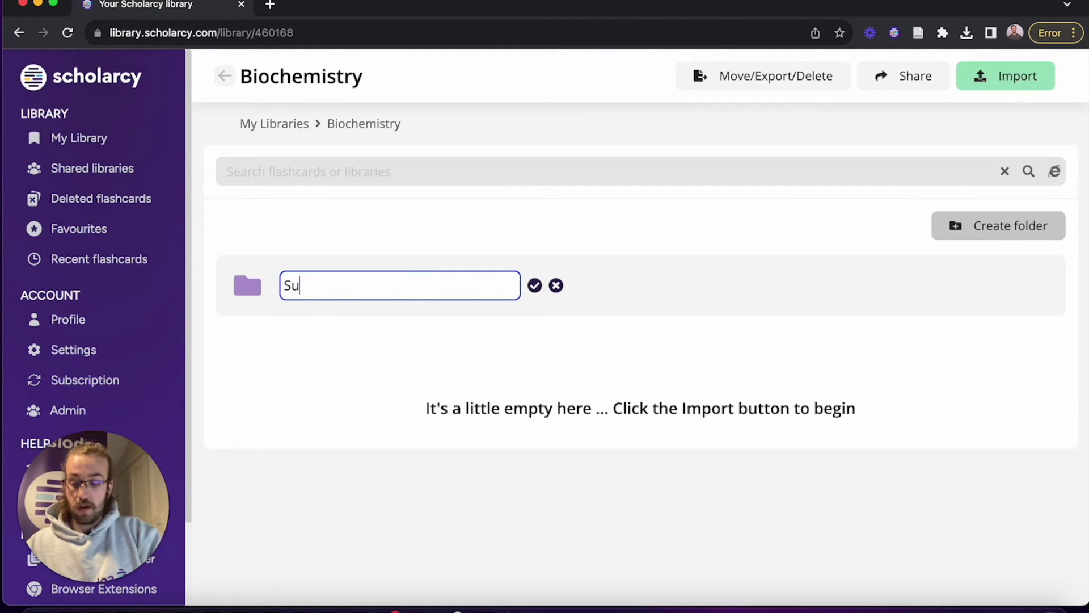
{"action": "type", "text": "b folder"}
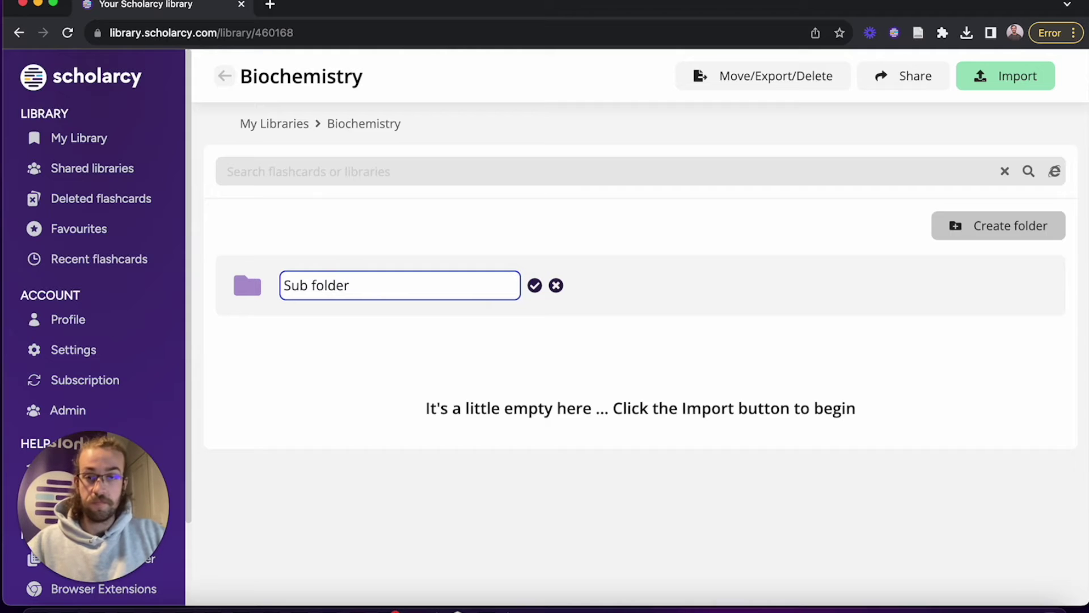
{"action": "key", "text": "Return"}
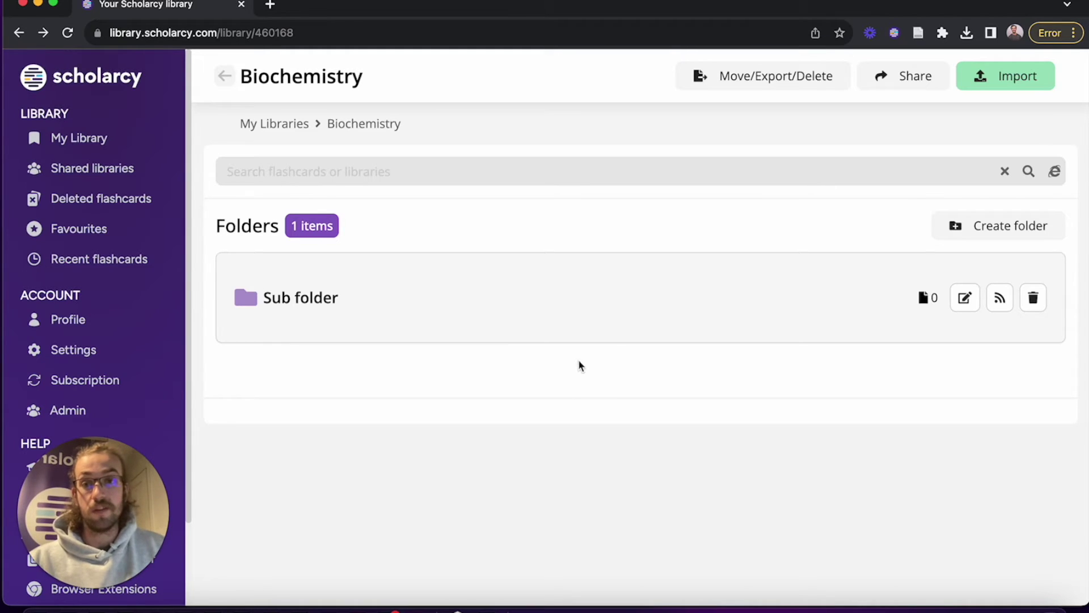
{"action": "left_click", "coordinate": [85, 319]}
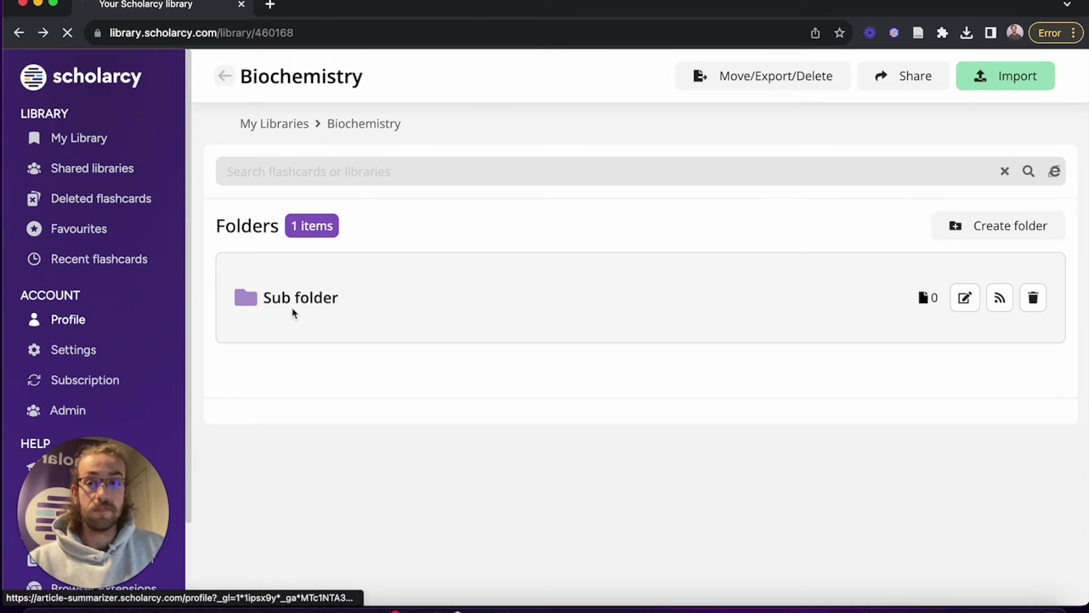
{"action": "scroll", "coordinate": [502, 297], "scroll_direction": "down", "scroll_amount": 5}
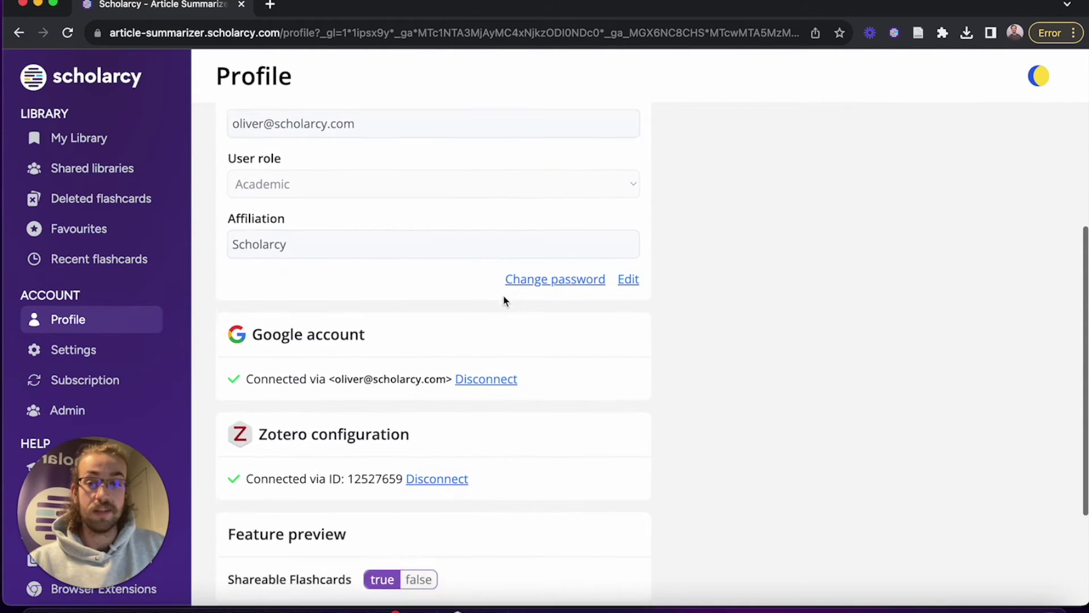
{"action": "scroll", "coordinate": [505, 301], "scroll_direction": "down", "scroll_amount": 2}
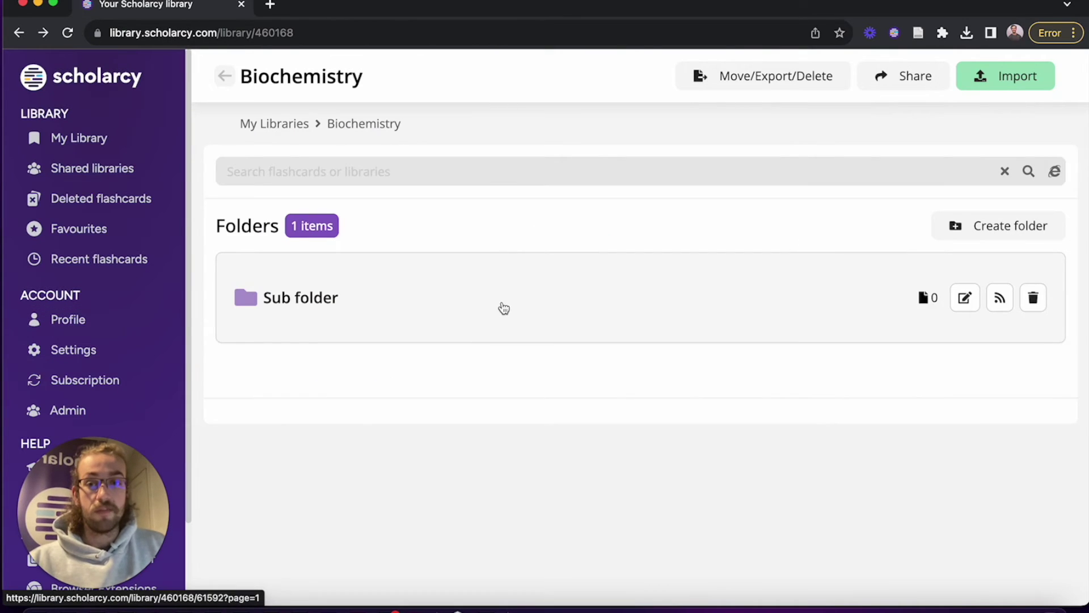
- Import the Belousov-Zhabotinsky reaction paper from the Zotero 'scholarcy library' collection into Sub folder
{"action": "left_click", "coordinate": [323, 305]}
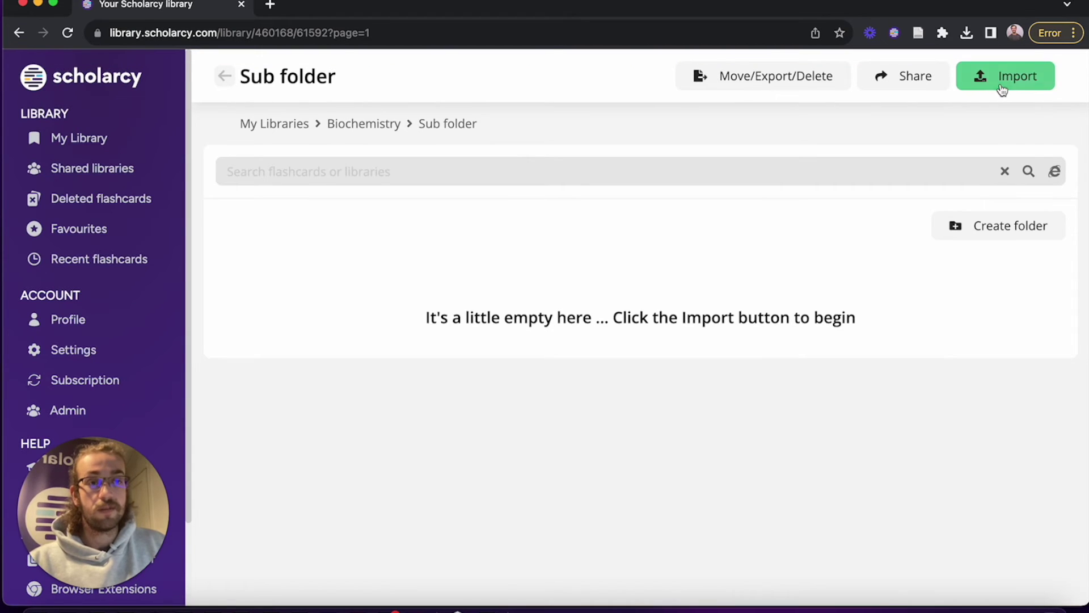
{"action": "left_click", "coordinate": [999, 85]}
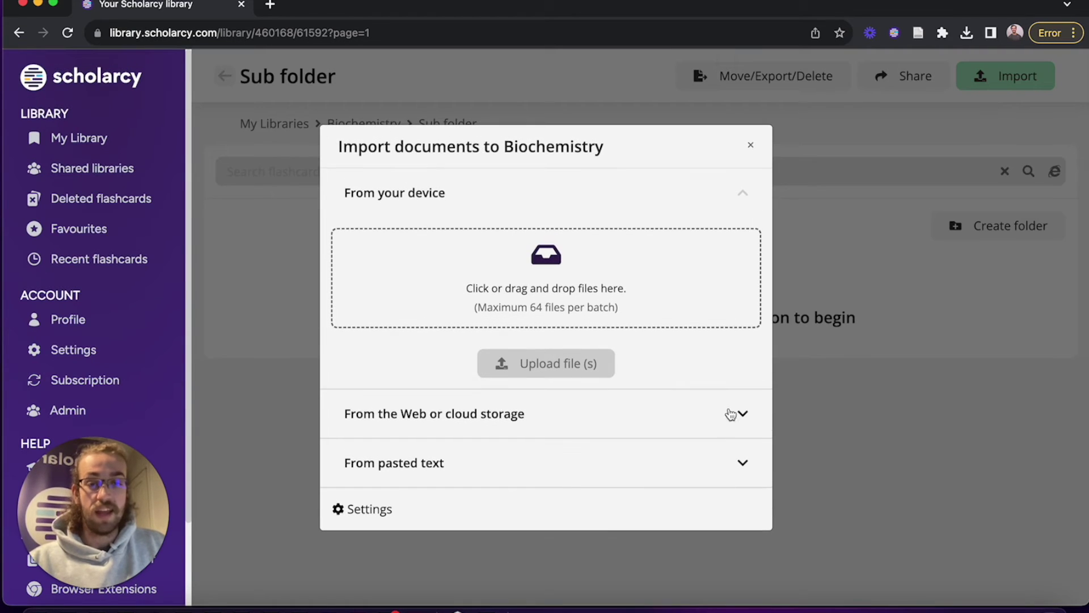
{"action": "left_click", "coordinate": [724, 420]}
{"action": "left_click", "coordinate": [677, 377]}
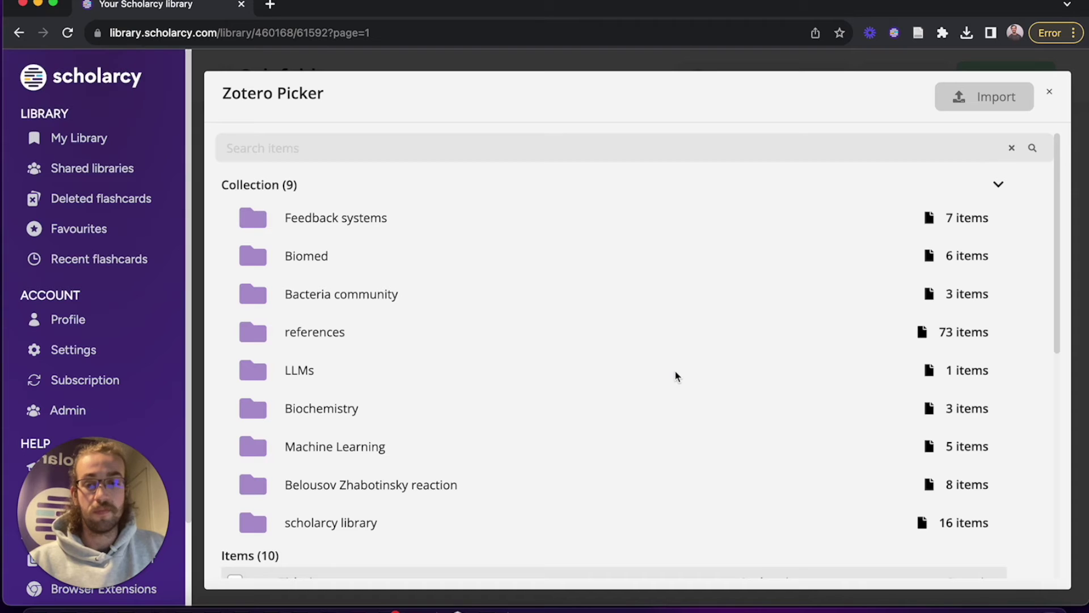
{"action": "left_click", "coordinate": [341, 523]}
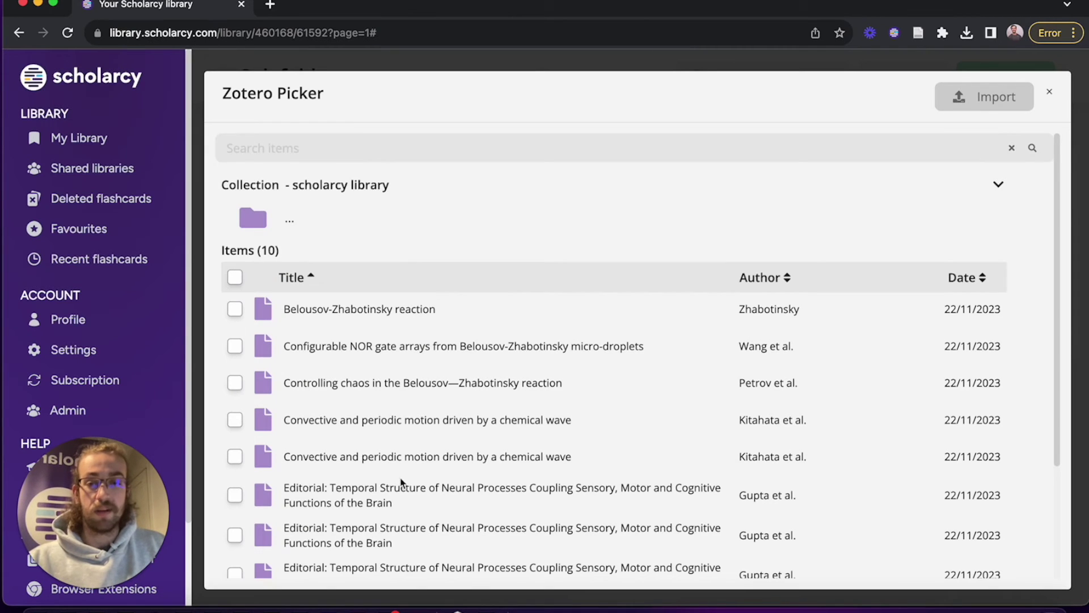
{"action": "left_click", "coordinate": [235, 309]}
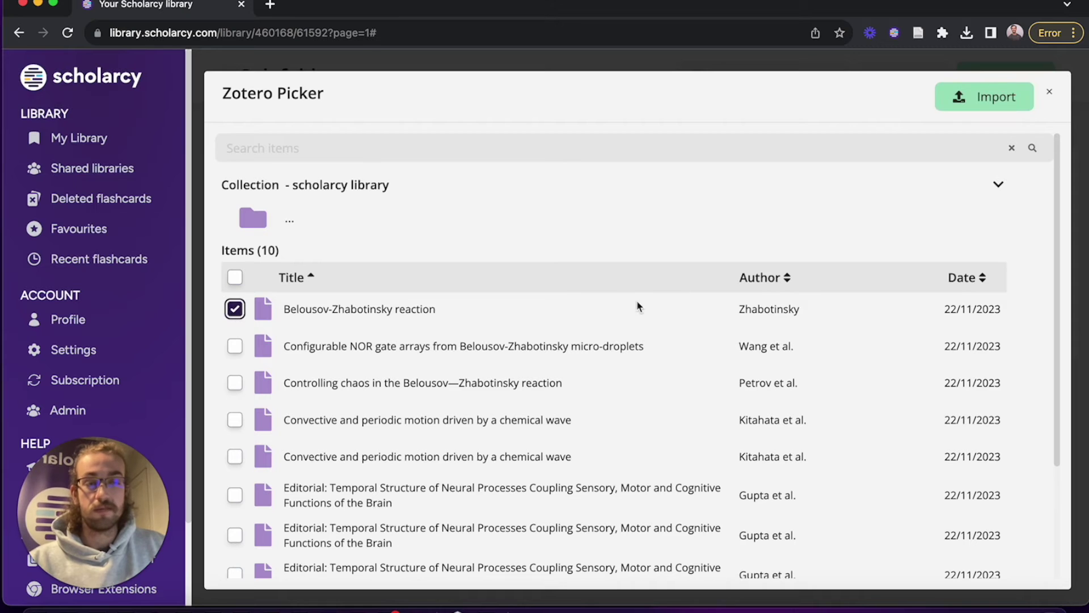
{"action": "left_click", "coordinate": [976, 98]}
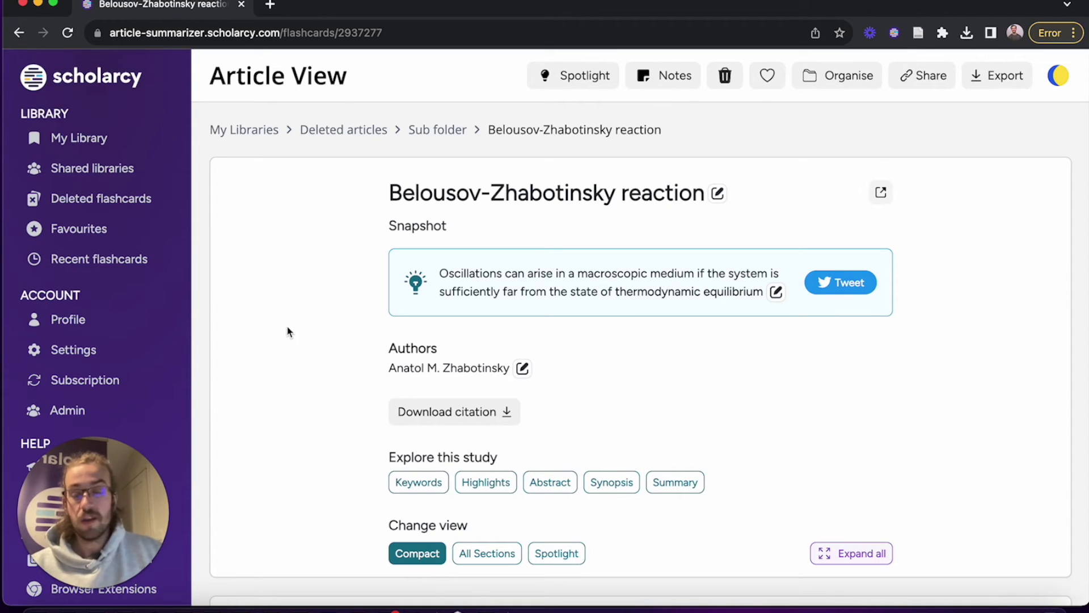
- Expand the flashcard's Keywords and open the Wikipedia article for the BZ reaction keyword
{"action": "scroll", "coordinate": [281, 329], "scroll_direction": "down", "scroll_amount": 5}
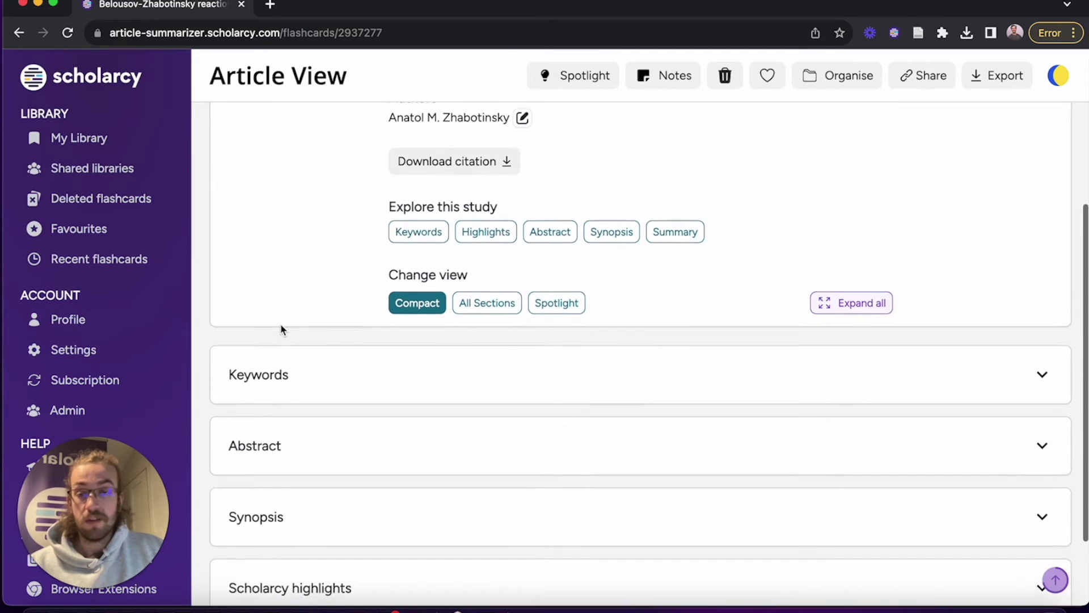
{"action": "scroll", "coordinate": [370, 329], "scroll_direction": "down", "scroll_amount": 1}
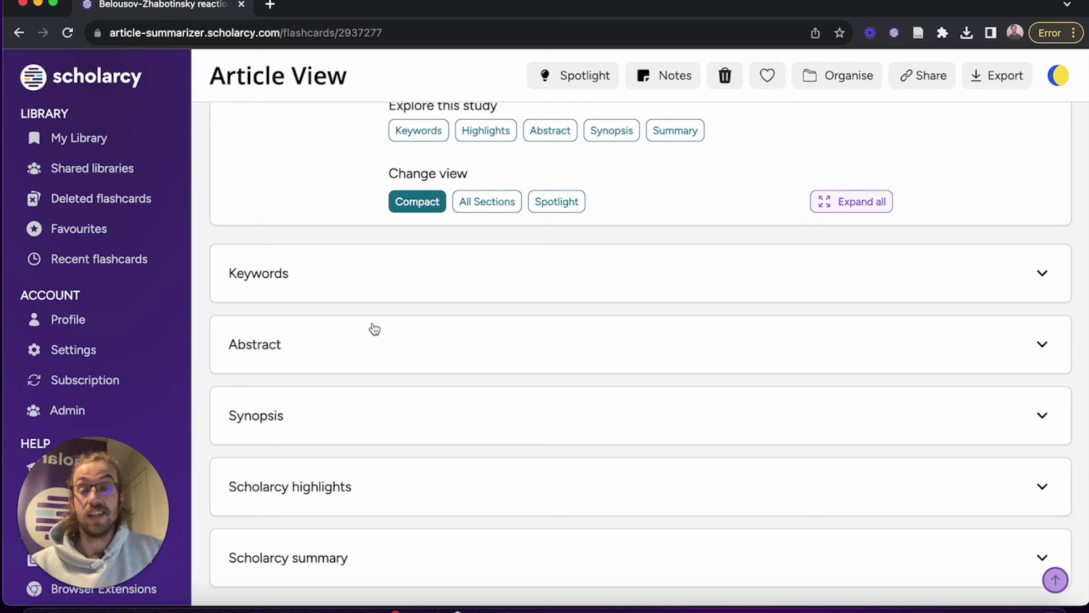
{"action": "left_click", "coordinate": [324, 288]}
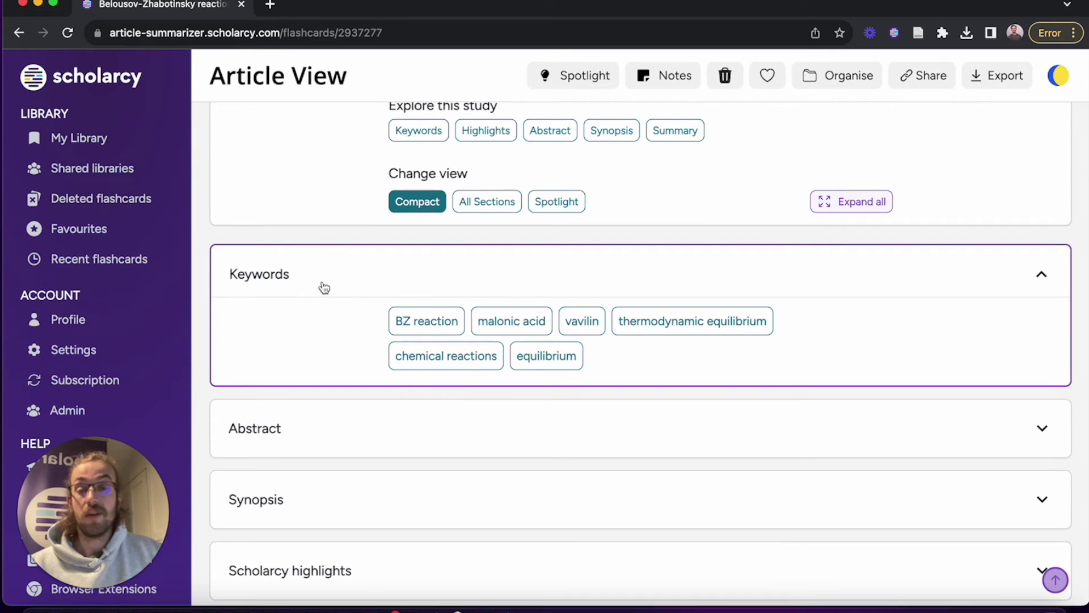
{"action": "left_click", "coordinate": [420, 319]}
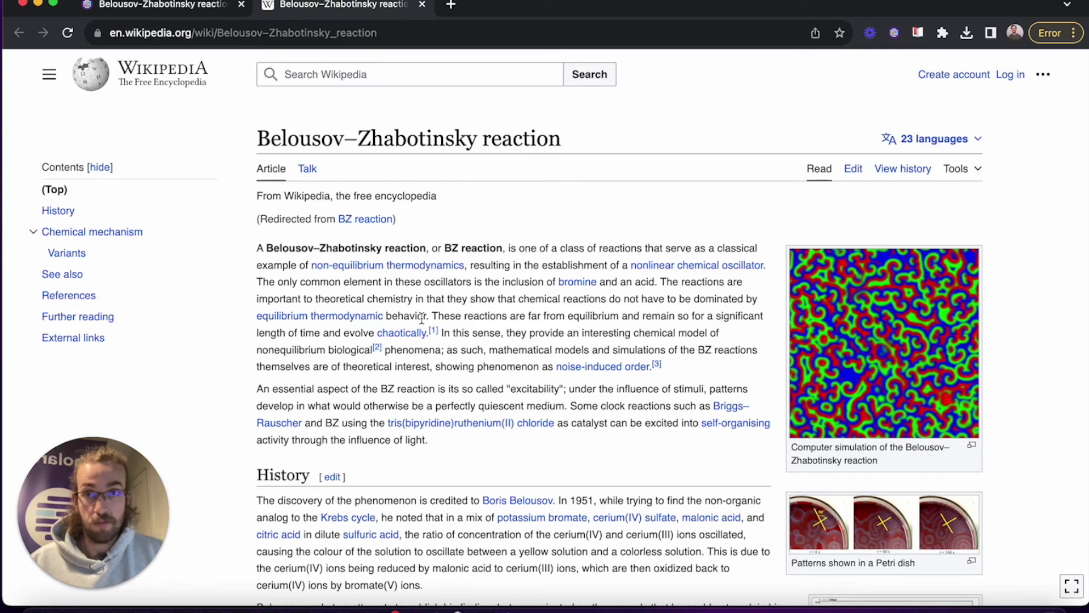
{"action": "left_click", "coordinate": [422, 4]}
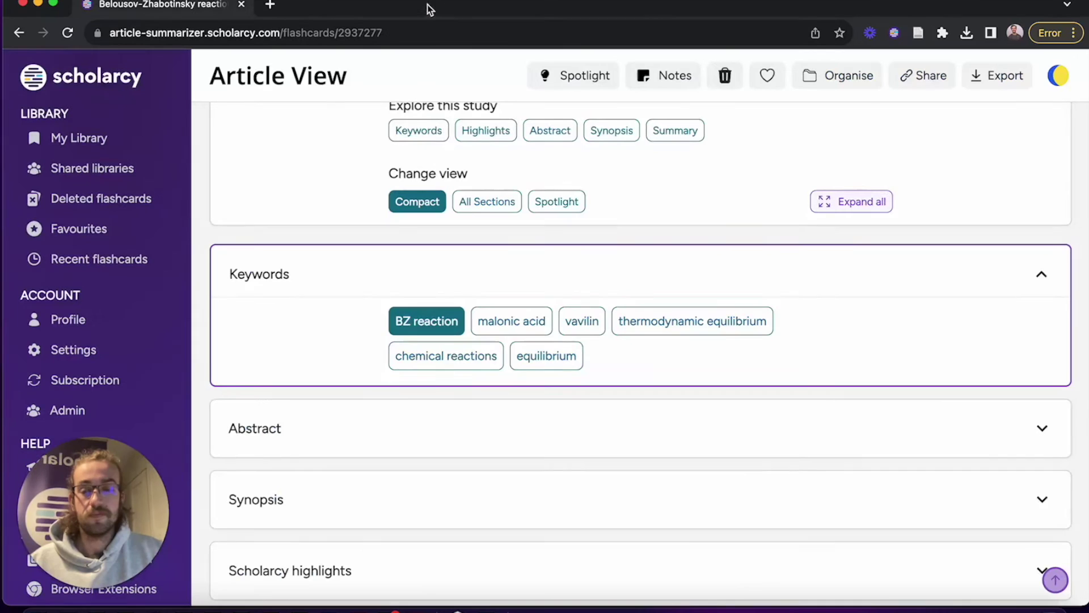
- Collapse Keywords, then read the Abstract and collapse it again
{"action": "left_click", "coordinate": [388, 265]}
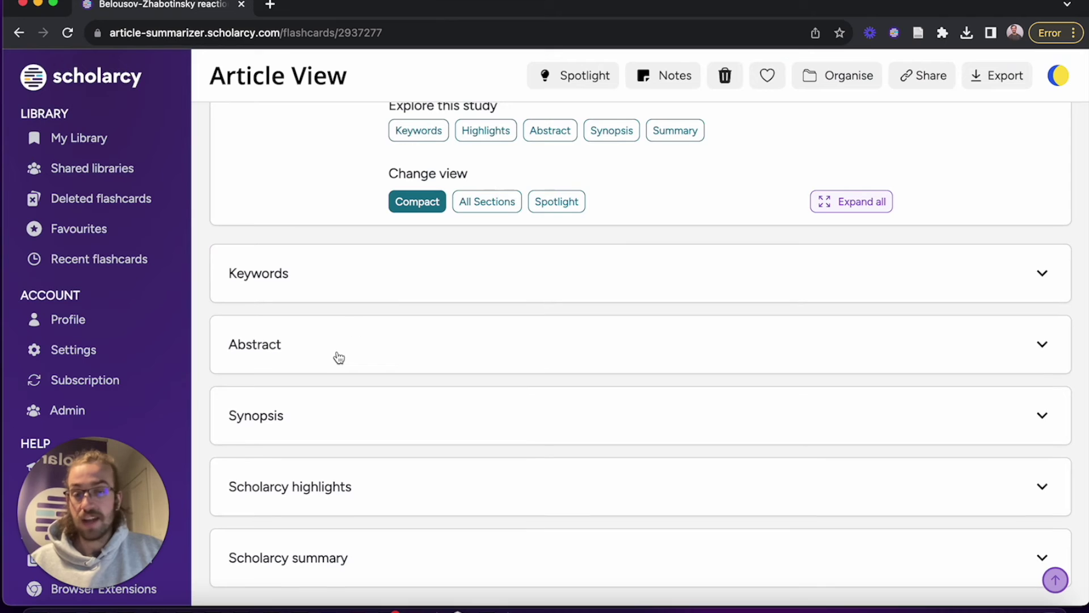
{"action": "left_click", "coordinate": [337, 356]}
{"action": "scroll", "coordinate": [337, 353], "scroll_direction": "down", "scroll_amount": 1}
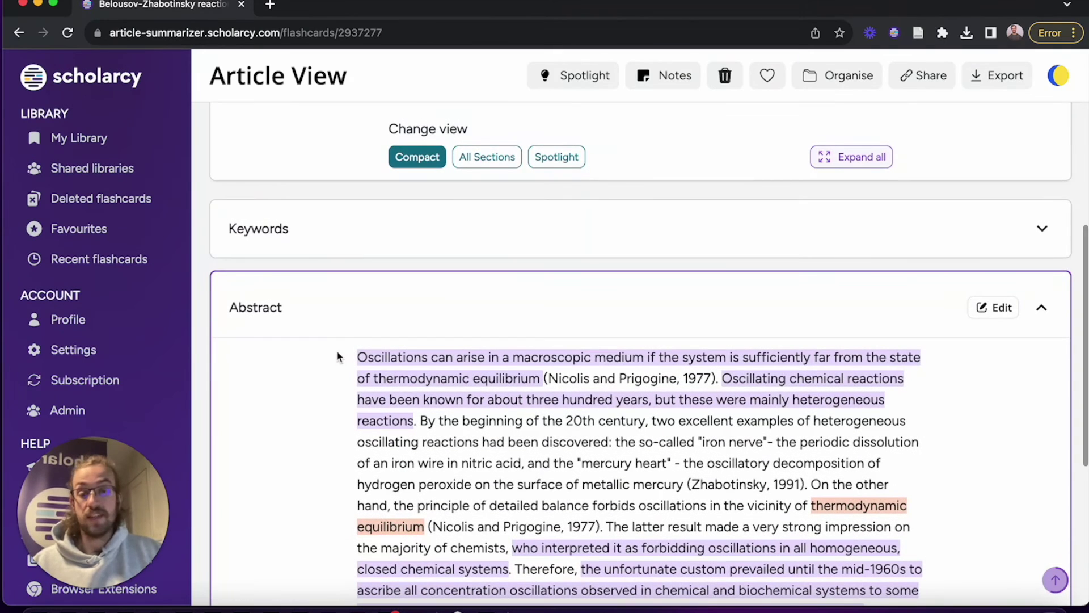
{"action": "scroll", "coordinate": [310, 373], "scroll_direction": "down", "scroll_amount": 3}
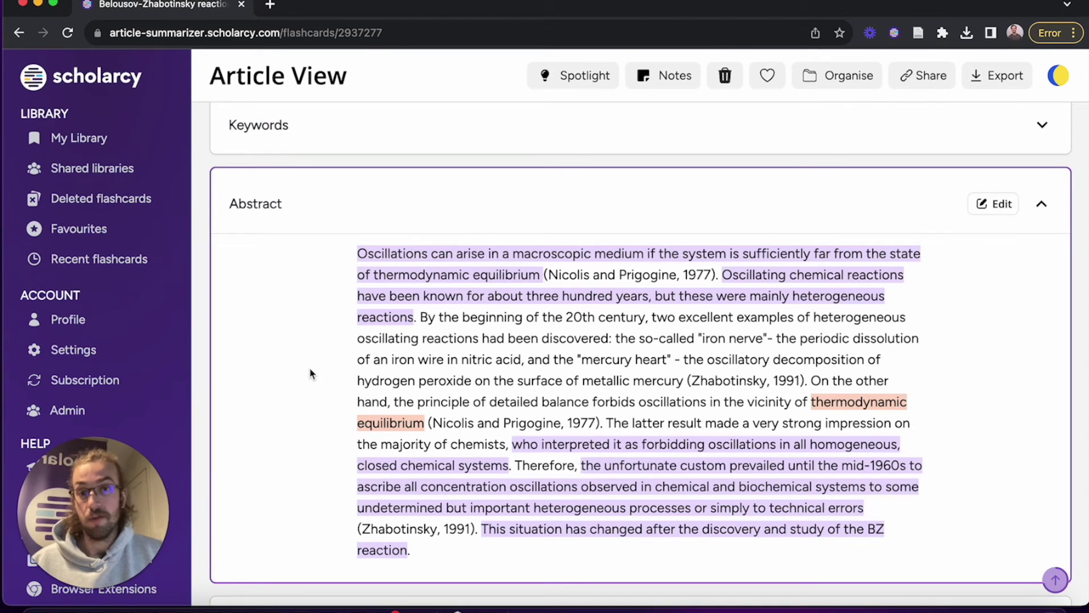
{"action": "left_click", "coordinate": [328, 227]}
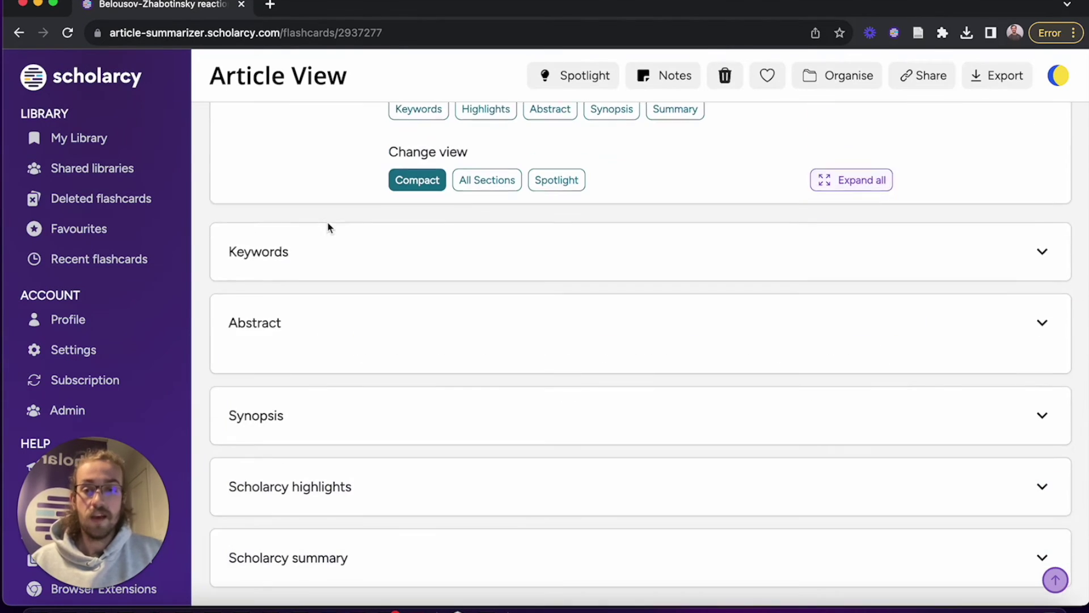
- Read the Synopsis and Scholarcy highlights sections, collapsing each afterwards
{"action": "left_click", "coordinate": [328, 428]}
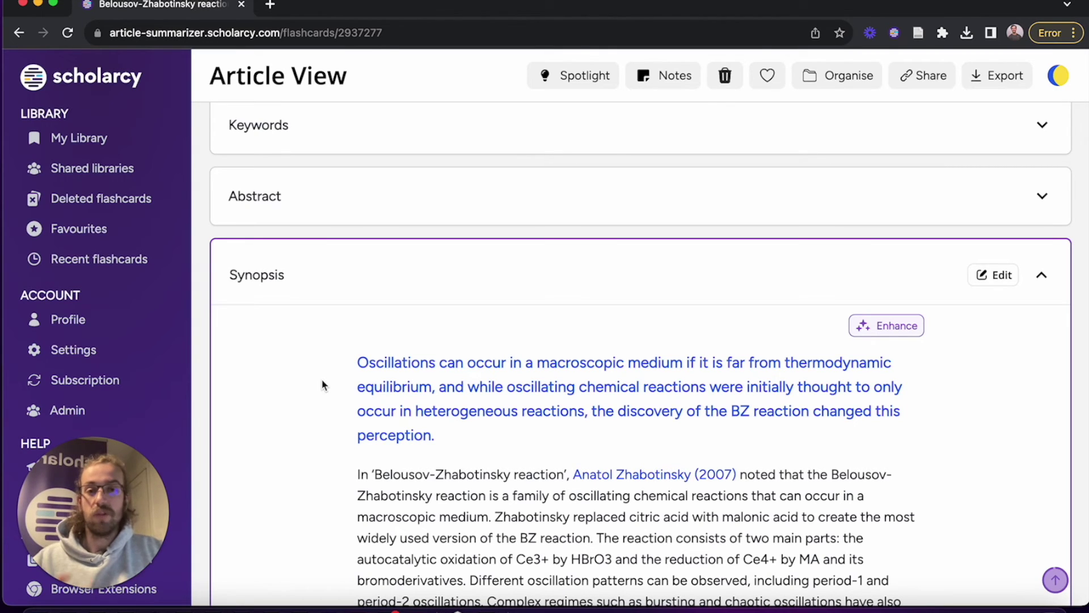
{"action": "left_click", "coordinate": [340, 285]}
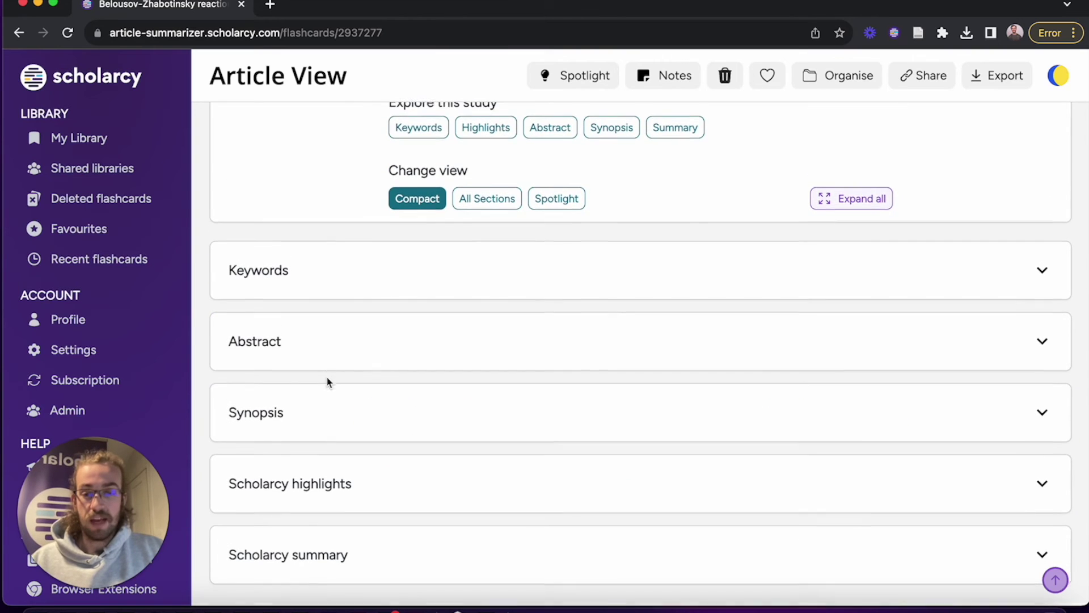
{"action": "left_click", "coordinate": [356, 507]}
{"action": "scroll", "coordinate": [301, 431], "scroll_direction": "down", "scroll_amount": 5}
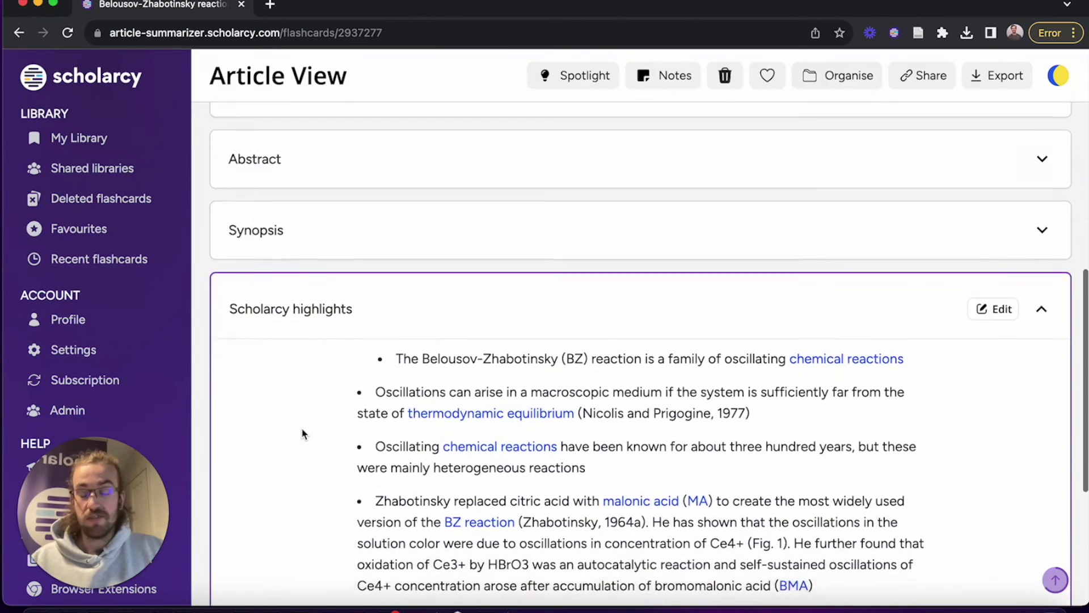
{"action": "scroll", "coordinate": [302, 434], "scroll_direction": "down", "scroll_amount": 2}
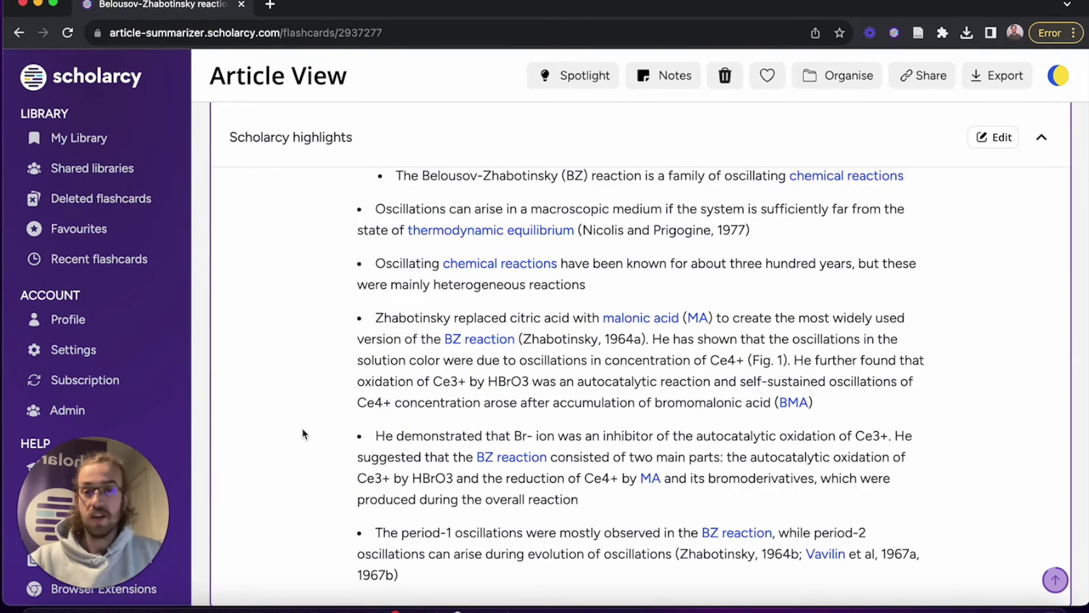
{"action": "scroll", "coordinate": [397, 148], "scroll_direction": "down", "scroll_amount": 1}
{"action": "left_click", "coordinate": [397, 151]}
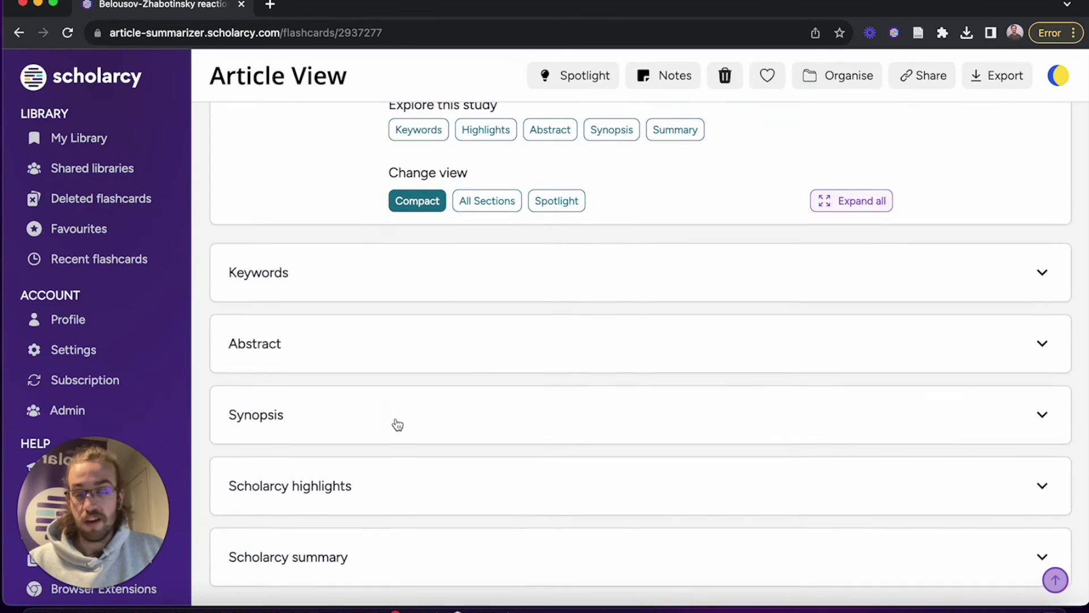
- Expand the Scholarcy summary and bring up its Enhance reading-level options
{"action": "left_click", "coordinate": [383, 562]}
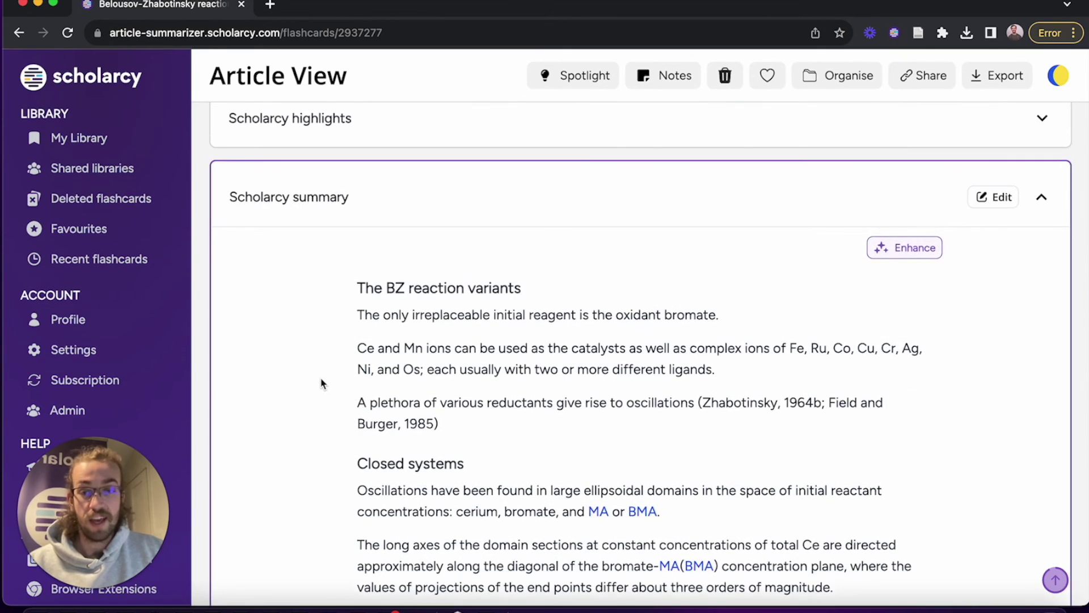
{"action": "scroll", "coordinate": [320, 384], "scroll_direction": "down", "scroll_amount": 2}
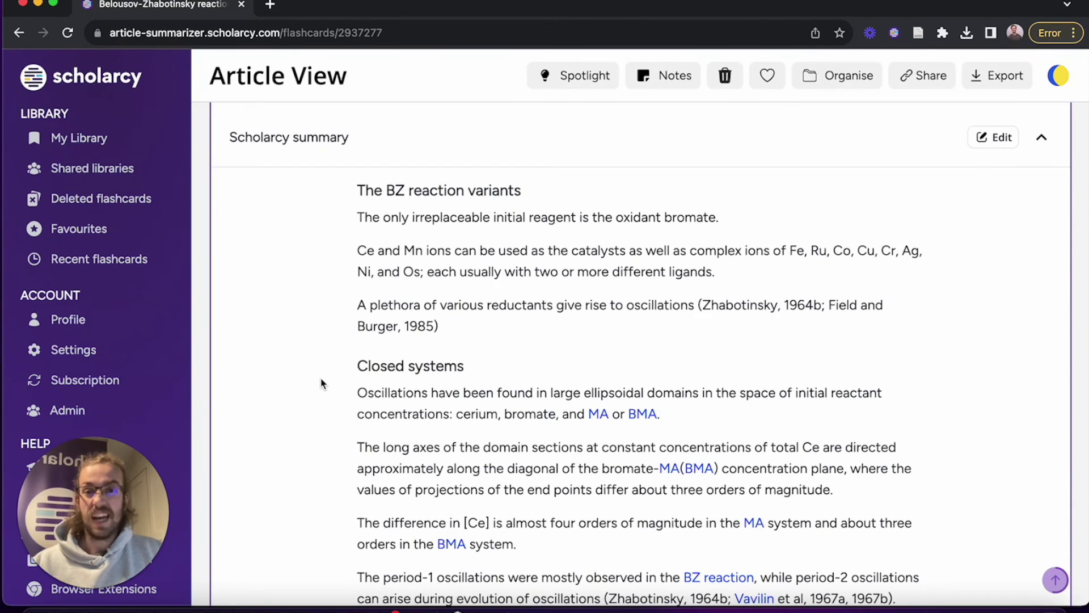
{"action": "scroll", "coordinate": [320, 384], "scroll_direction": "up", "scroll_amount": 2}
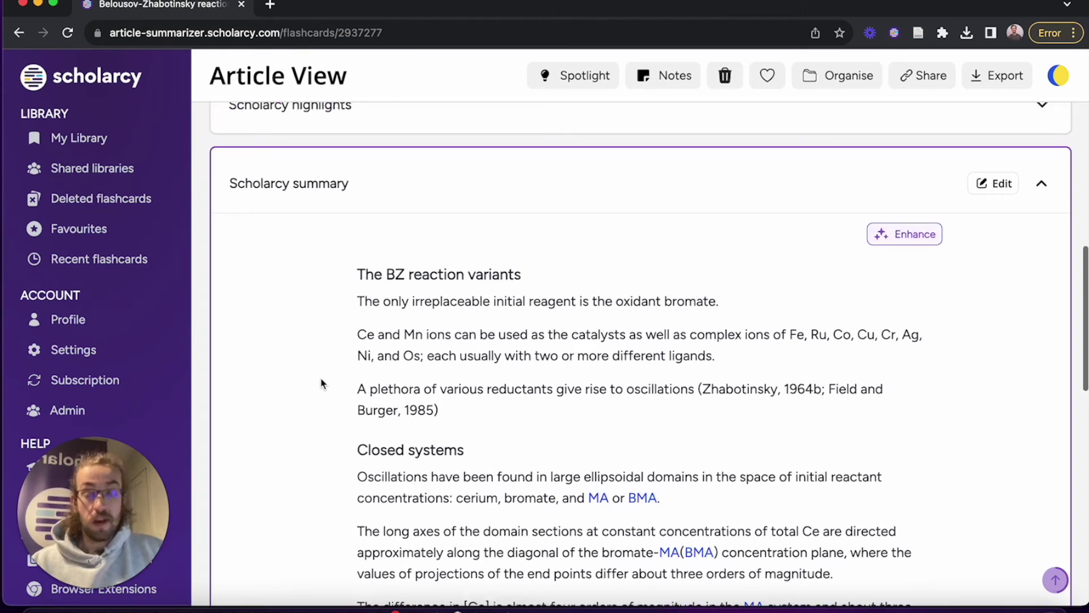
{"action": "left_click", "coordinate": [908, 241]}
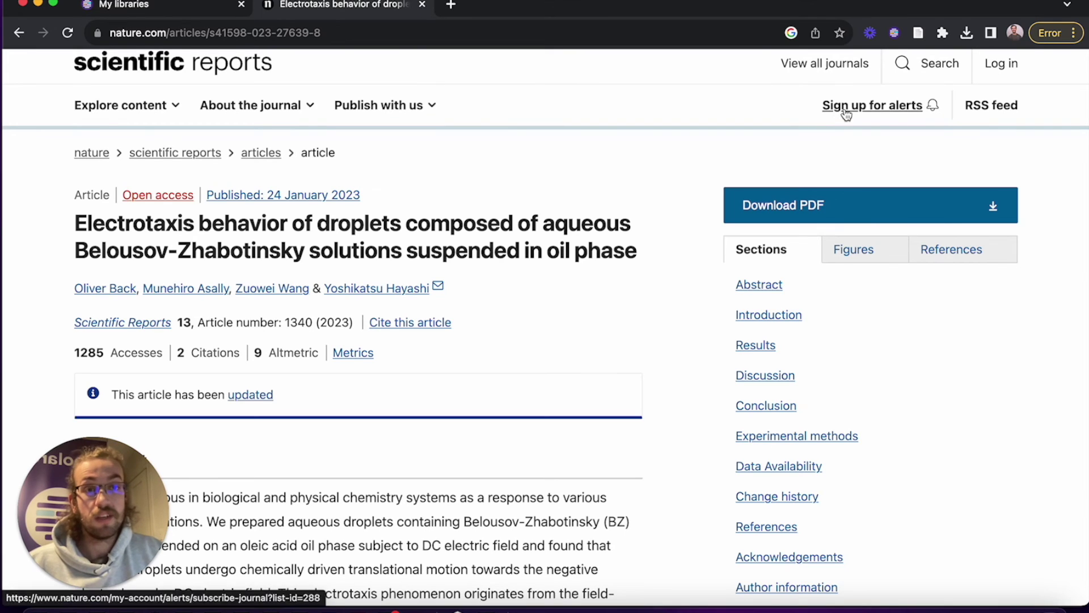
- Summarise the Nature electrotaxis article with the Scholarcy extension, review its highlights, and save the flashcard
{"action": "left_click", "coordinate": [894, 33]}
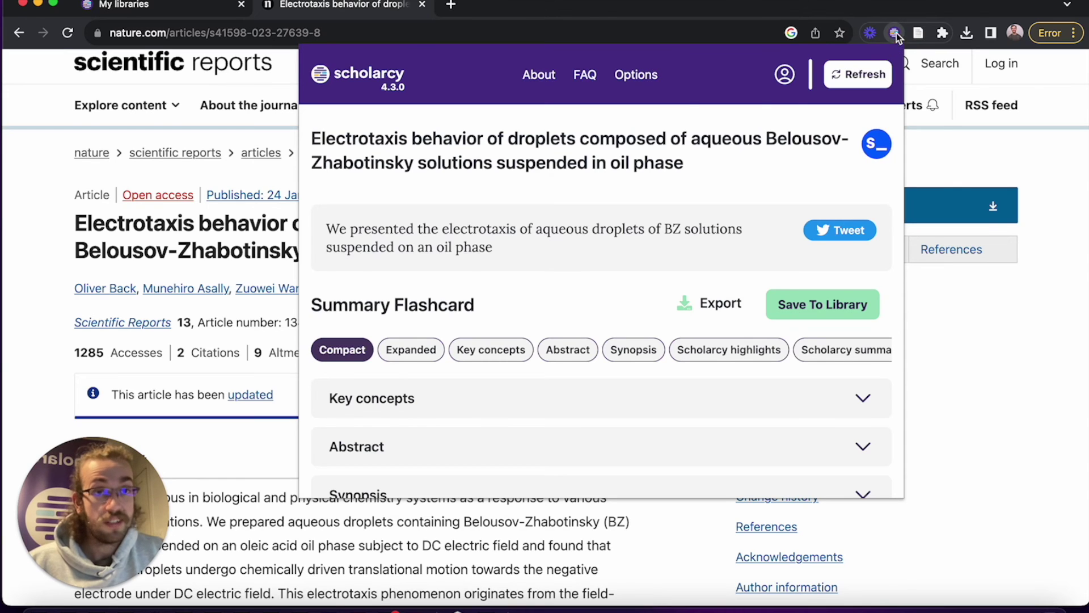
{"action": "scroll", "coordinate": [544, 249], "scroll_direction": "down", "scroll_amount": 2}
{"action": "scroll", "coordinate": [526, 261], "scroll_direction": "down", "scroll_amount": 3}
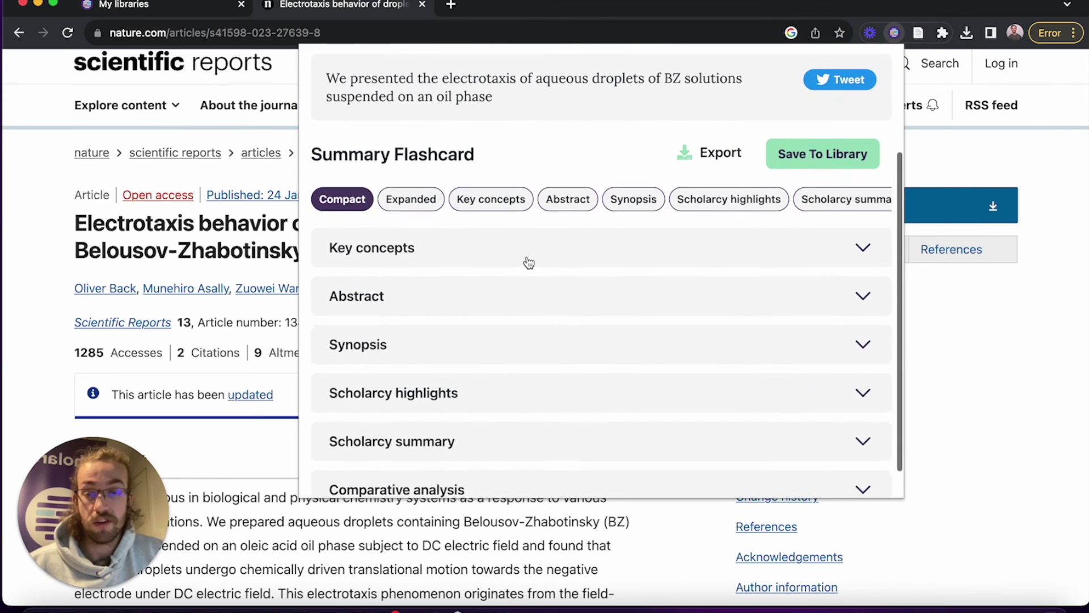
{"action": "left_click", "coordinate": [451, 360]}
{"action": "scroll", "coordinate": [476, 346], "scroll_direction": "down", "scroll_amount": 3}
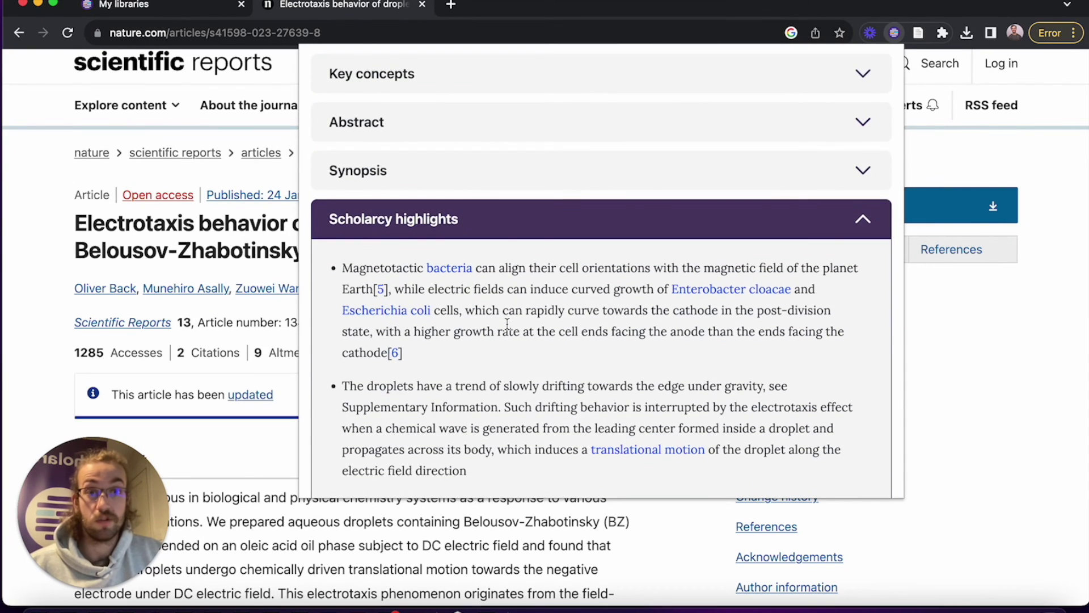
{"action": "scroll", "coordinate": [507, 323], "scroll_direction": "up", "scroll_amount": 8}
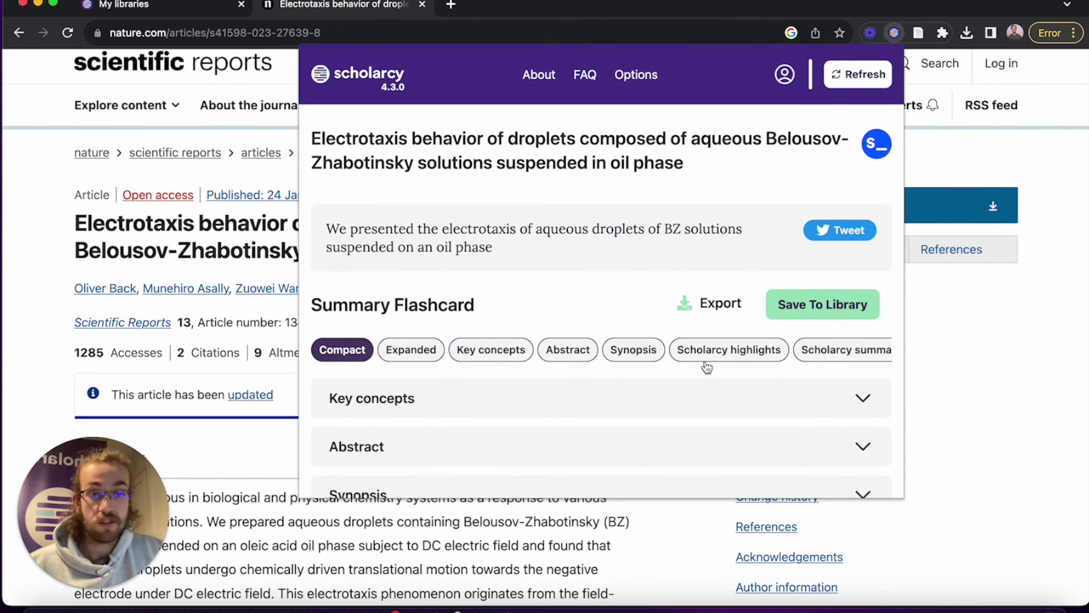
{"action": "left_click", "coordinate": [821, 304]}
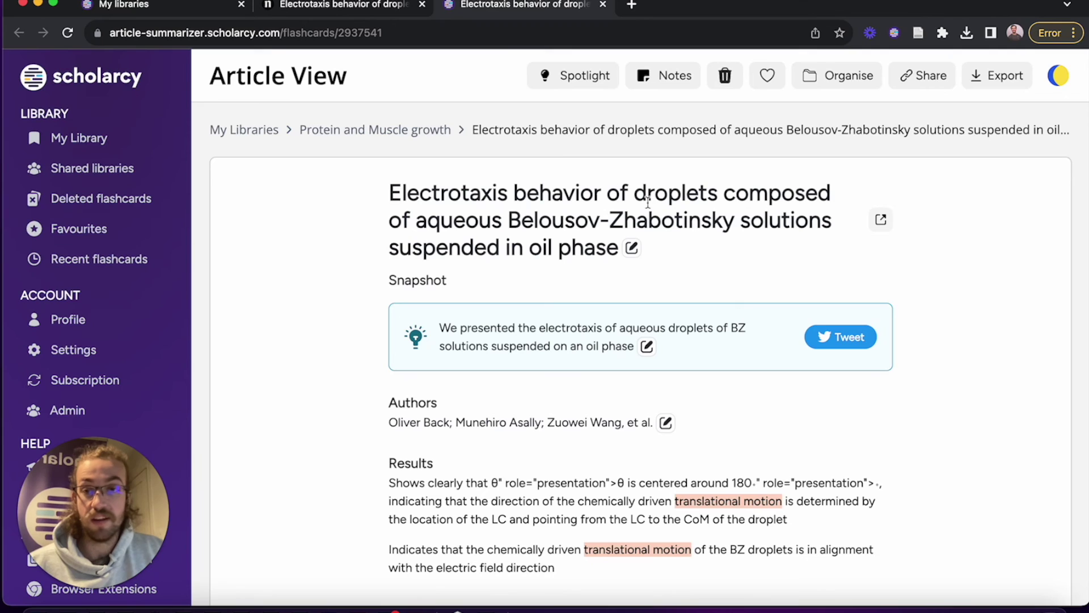
- Move the Electrotaxis droplets flashcard into the Biochemistry > Sub folder library
{"action": "left_click", "coordinate": [829, 89]}
{"action": "scroll", "coordinate": [571, 303], "scroll_direction": "down", "scroll_amount": 3}
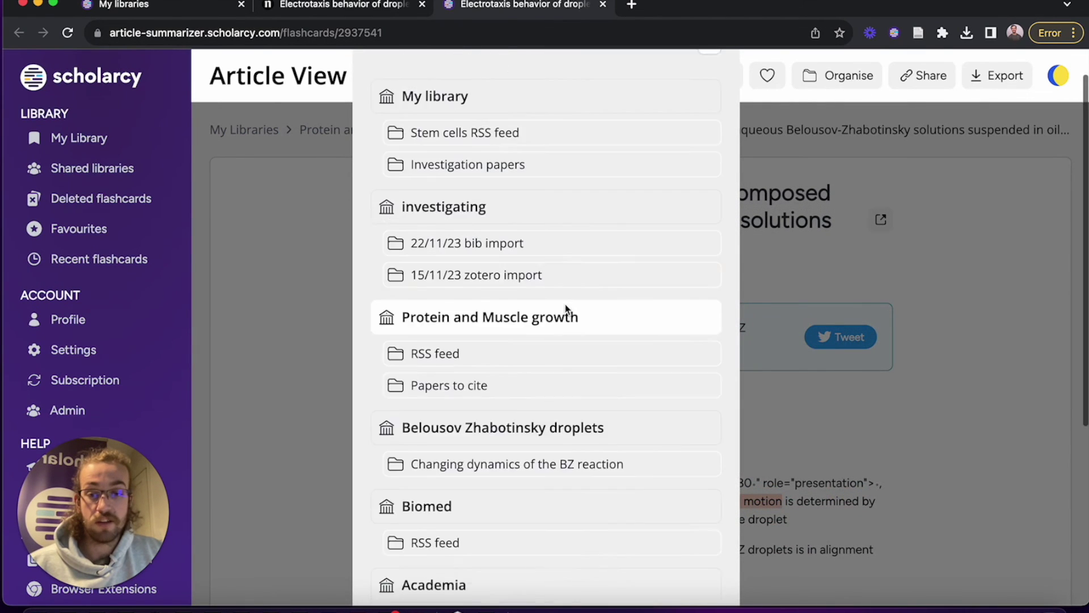
{"action": "scroll", "coordinate": [566, 309], "scroll_direction": "down", "scroll_amount": 3}
{"action": "scroll", "coordinate": [564, 311], "scroll_direction": "down", "scroll_amount": 1}
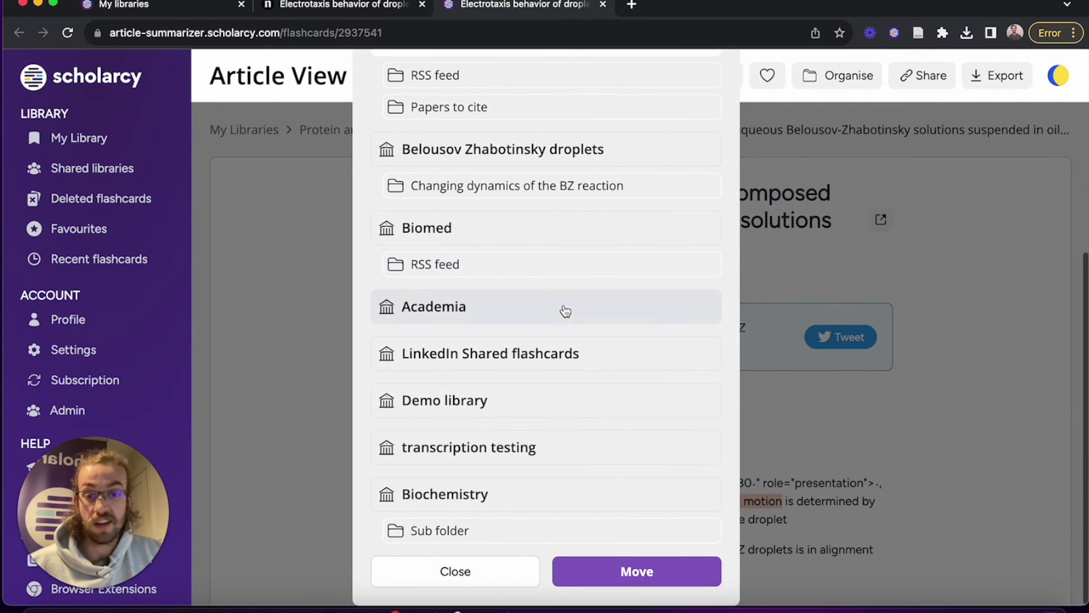
{"action": "left_click", "coordinate": [478, 531]}
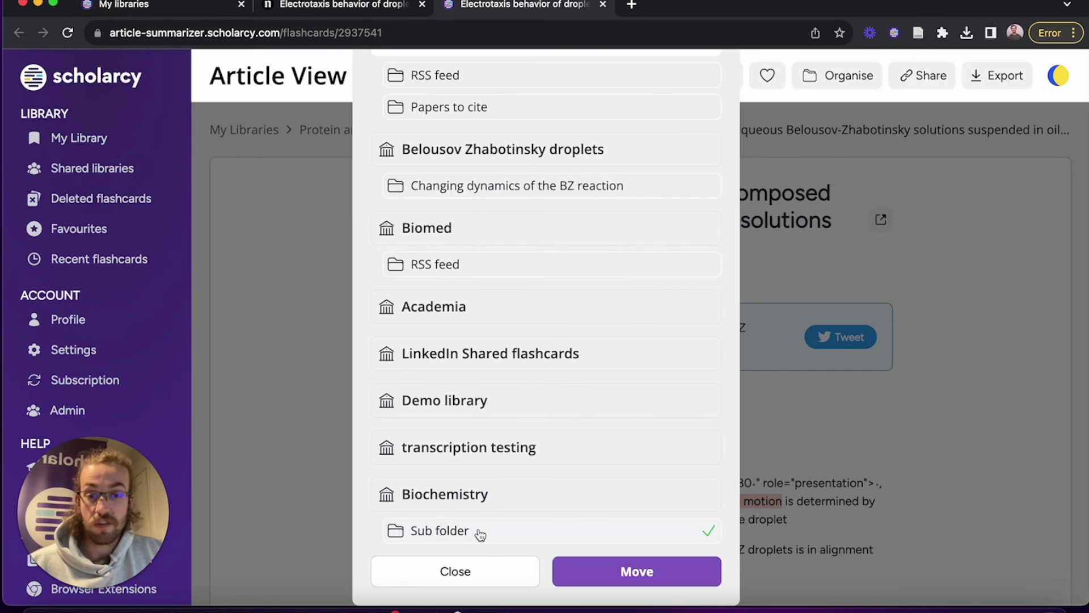
{"action": "left_click", "coordinate": [595, 577]}
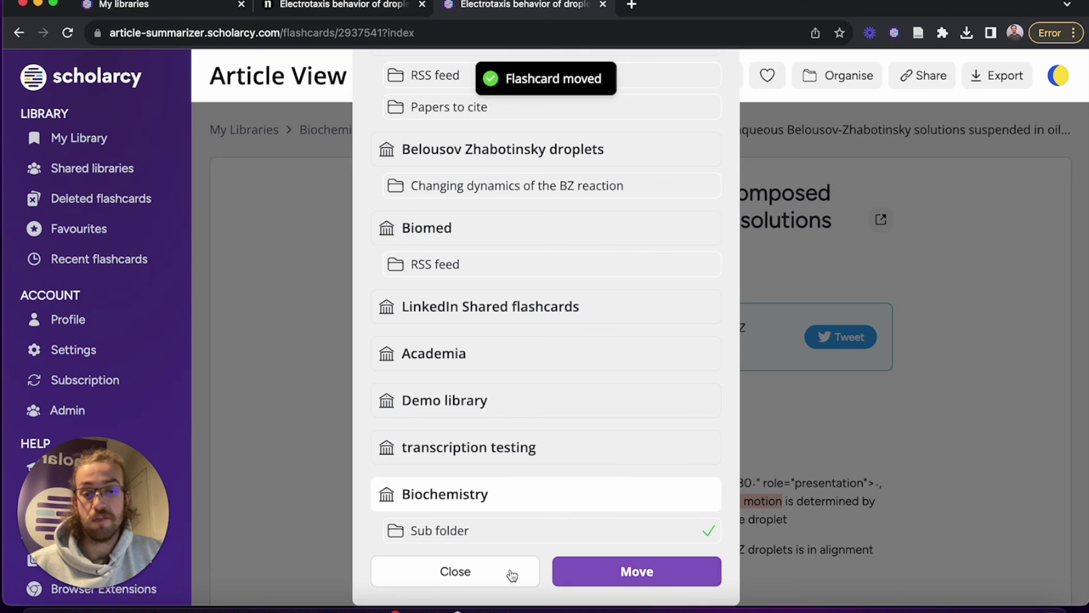
{"action": "left_click", "coordinate": [493, 576]}
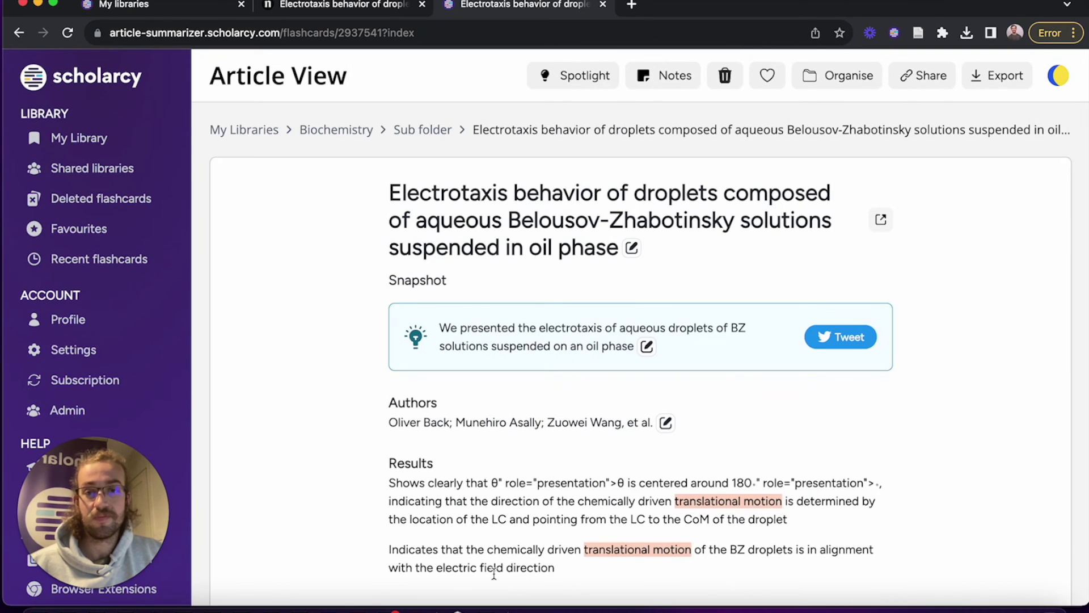